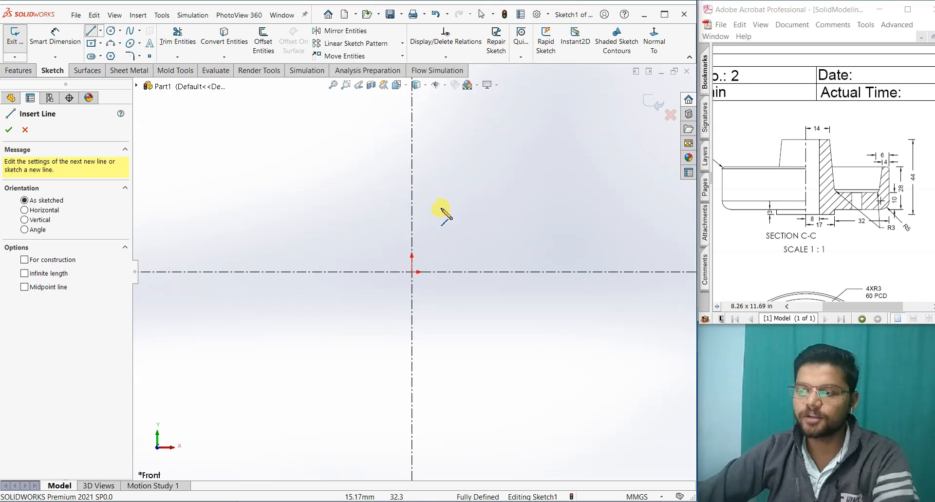
# Sketch a closed hub-and-rim half-section beside the vertical centerline, with a vertical bore edge about 47 mm long and its web bottom on the horizontal centerline.
pyautogui.click(437, 199)
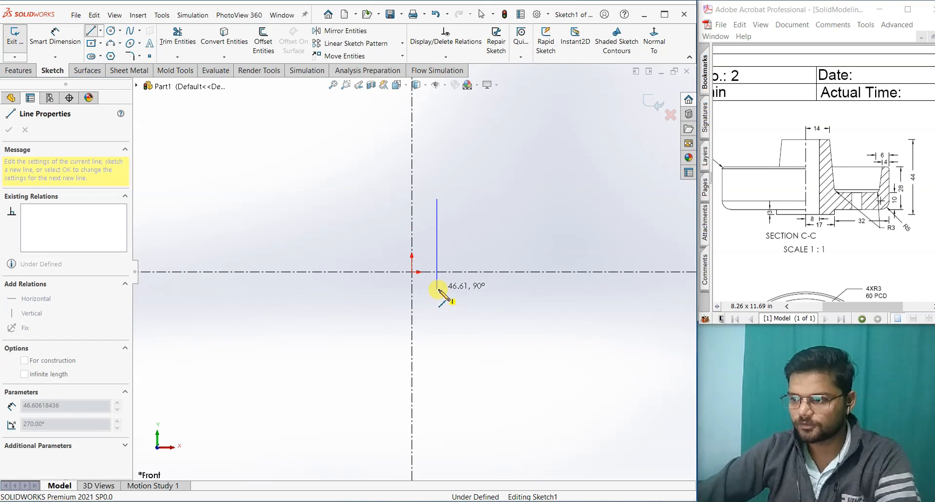
pyautogui.click(464, 288)
pyautogui.click(464, 271)
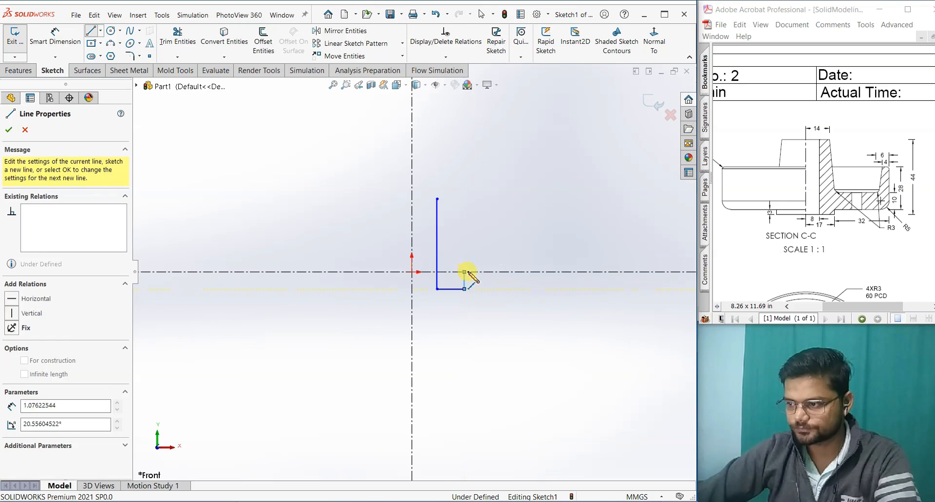
pyautogui.click(526, 271)
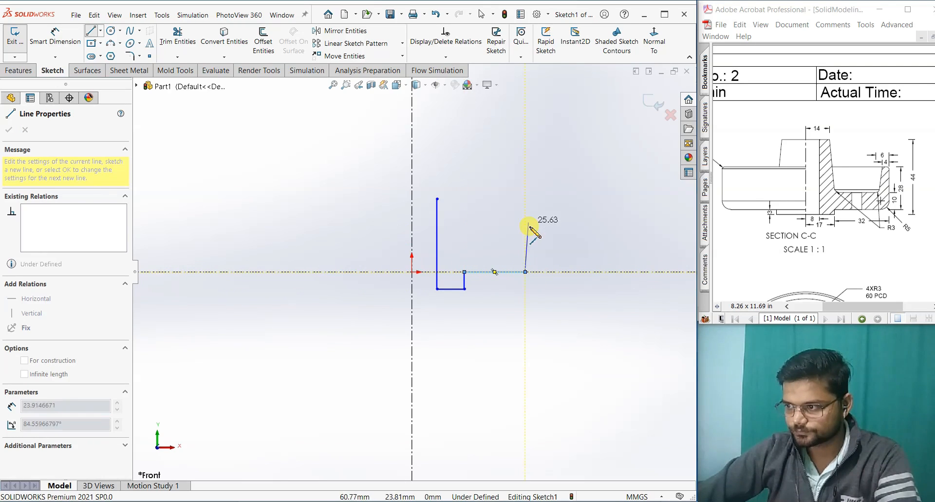
pyautogui.click(524, 228)
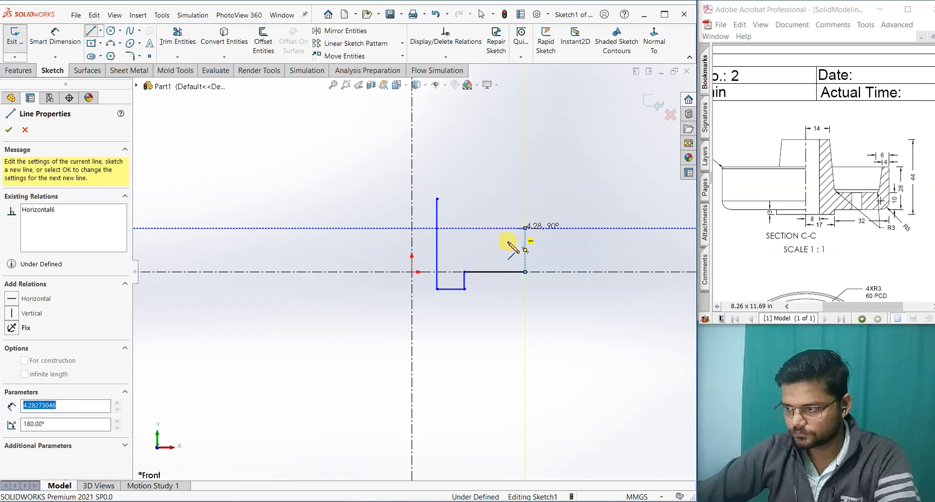
pyautogui.click(508, 255)
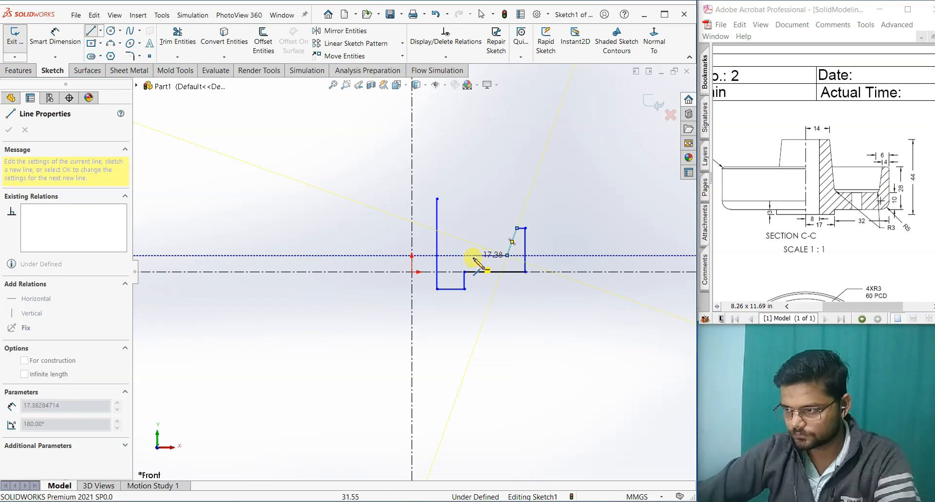
pyautogui.click(465, 254)
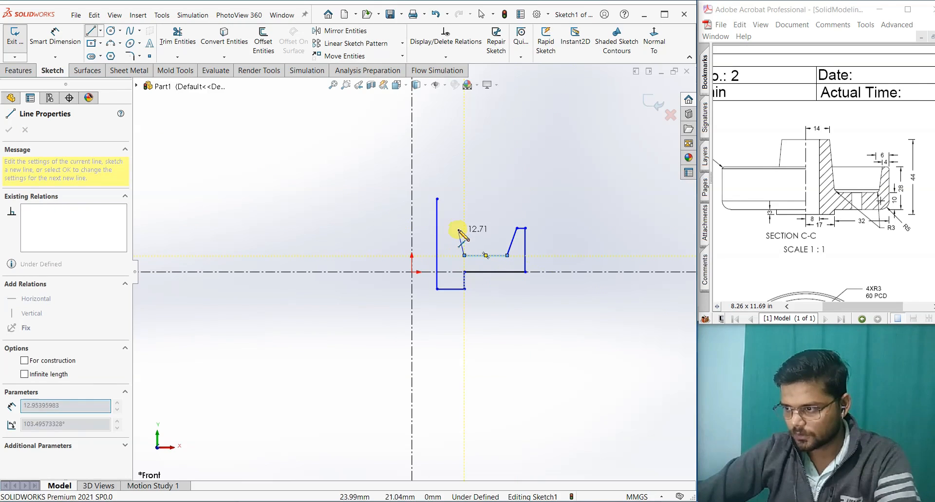
pyautogui.click(455, 199)
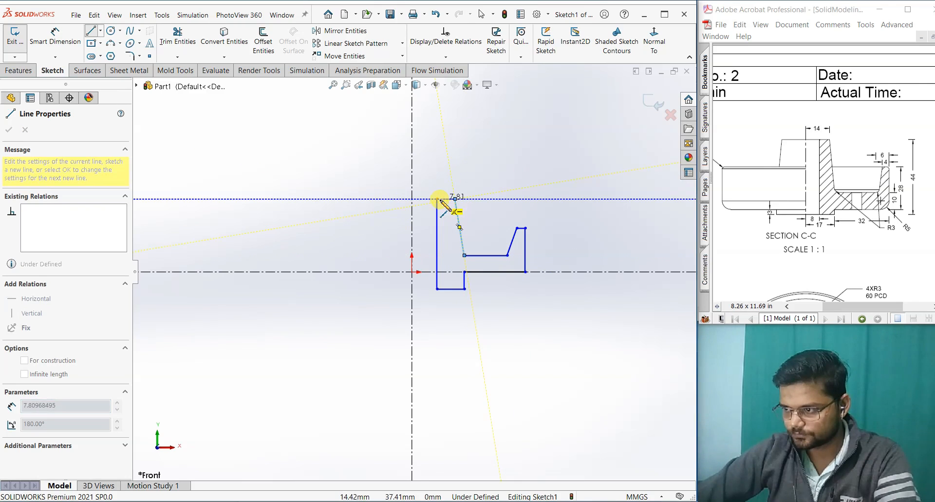
pyautogui.click(437, 199)
pyautogui.rightClick(441, 199)
pyautogui.click(458, 205)
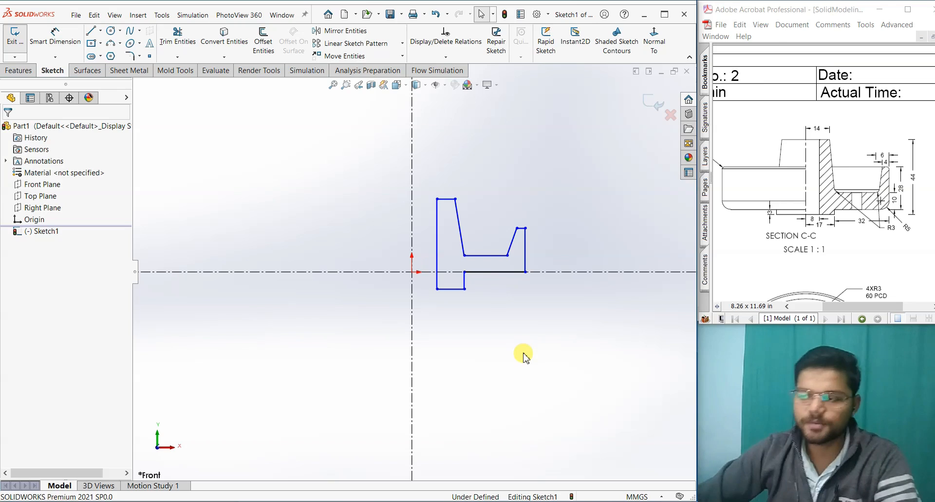
# Dimension the length of the profile's inner vertical line as 44 mm.
pyautogui.click(55, 35)
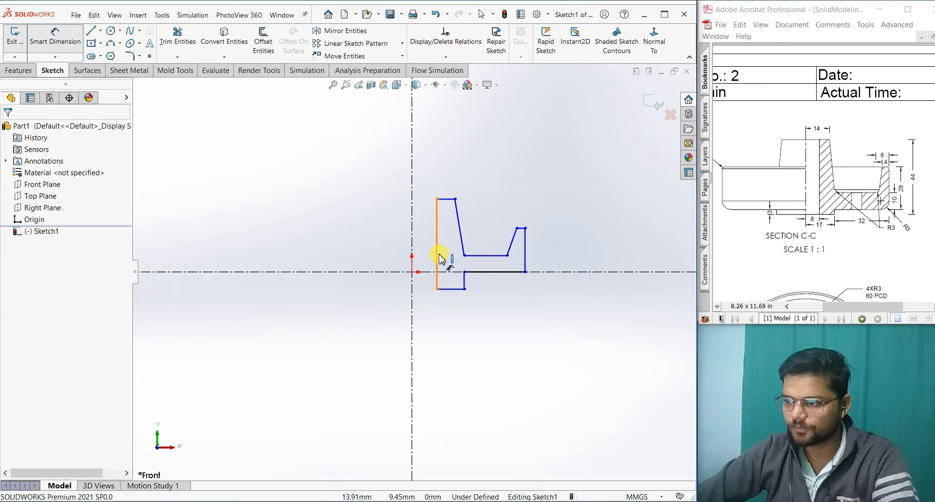
pyautogui.click(437, 254)
pyautogui.click(391, 253)
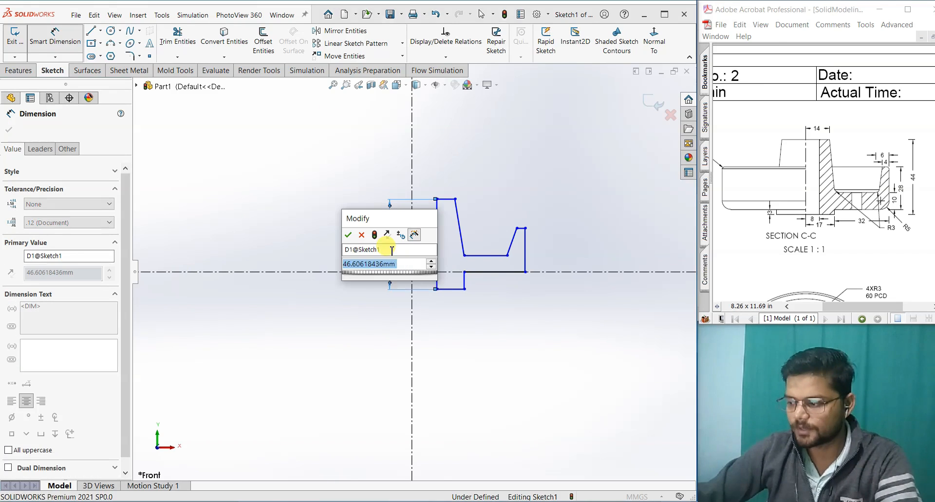
pyautogui.write('44')
pyautogui.press('Return')
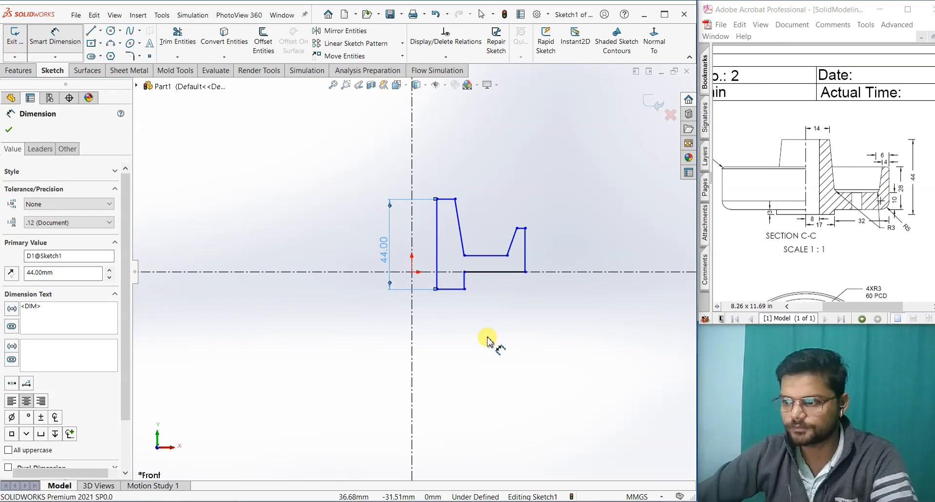
pyautogui.click(488, 338)
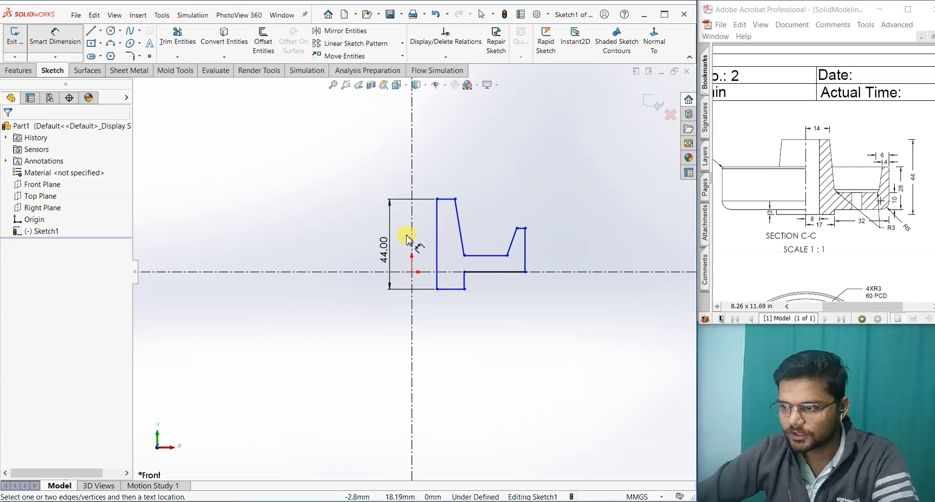
# Dimension the distance from the vertical centerline to the inner vertical line as 8 mm.
pyautogui.click(437, 246)
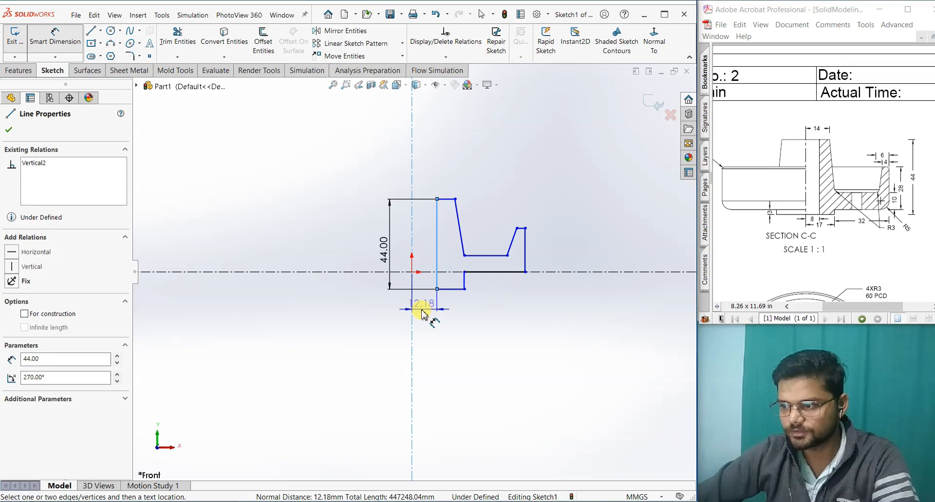
pyautogui.click(427, 316)
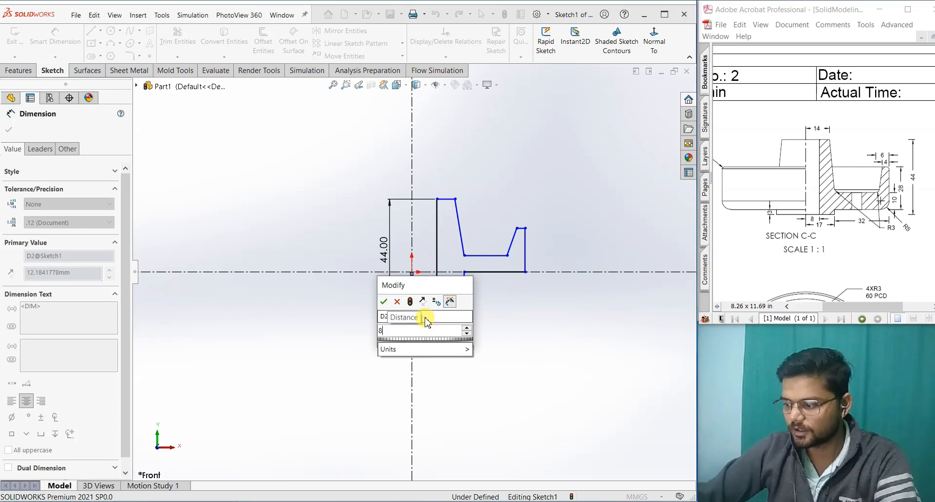
pyautogui.write('8')
pyautogui.press('Return')
pyautogui.click(444, 363)
# Dimension the distance from the vertical centerline to the short vertical line of the bottom step as 17 mm.
pyautogui.scroll(-3, 458, 297)
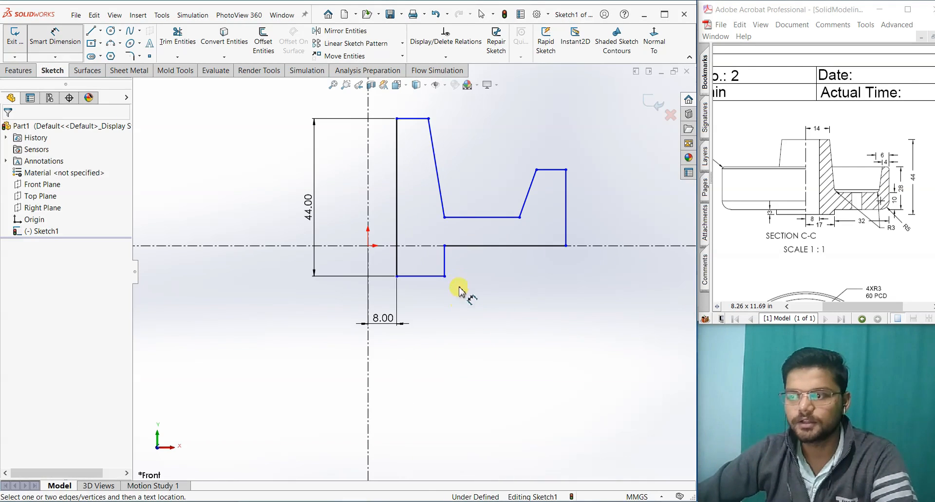
pyautogui.click(445, 263)
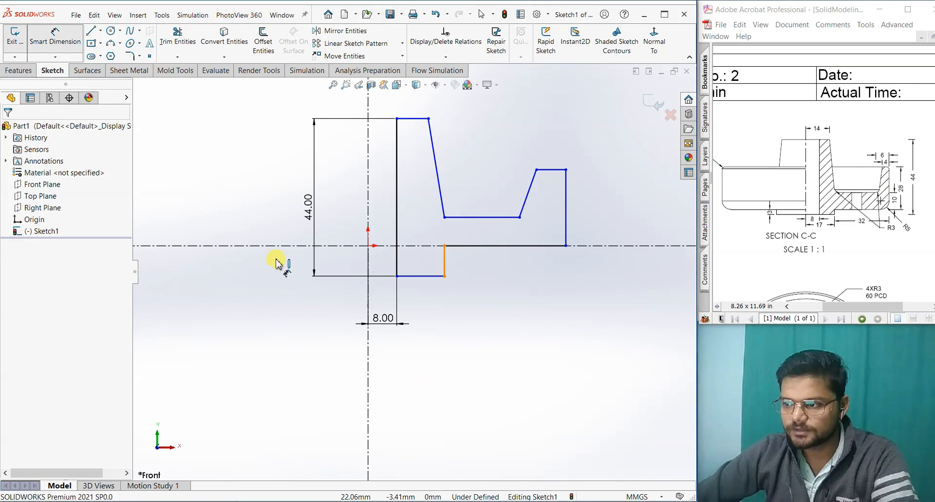
pyautogui.click(368, 204)
pyautogui.click(398, 358)
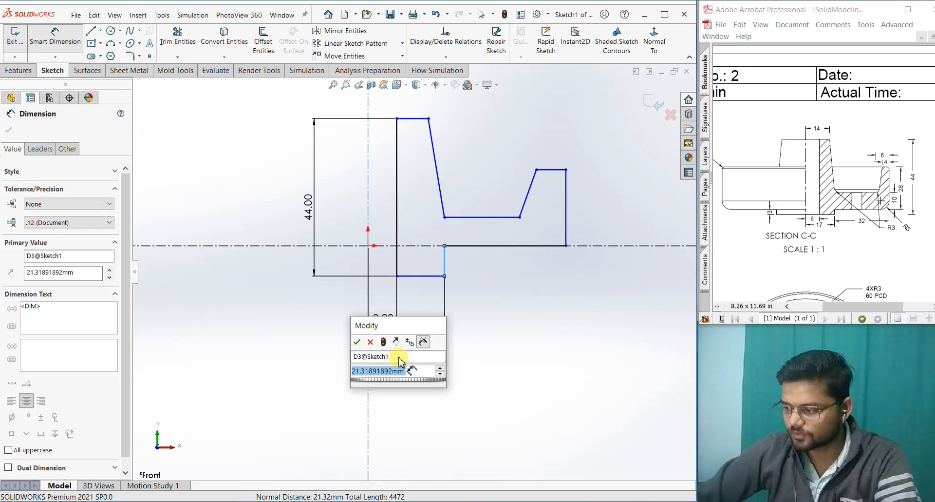
pyautogui.write('17')
pyautogui.press('Return')
pyautogui.click(675, 302)
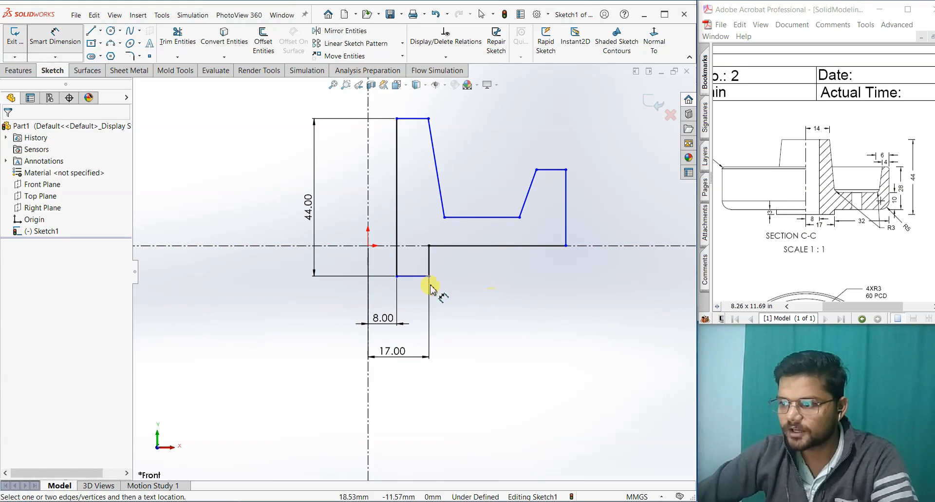
# Dimension the distance from the horizontal centerline to the bottom line of the hub as 3 mm.
pyautogui.click(417, 246)
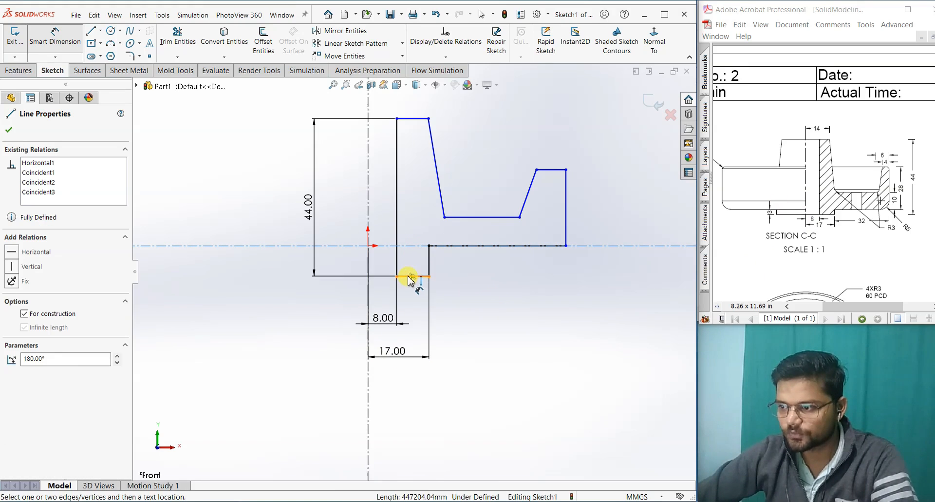
pyautogui.click(409, 277)
pyautogui.click(274, 269)
pyautogui.write('3')
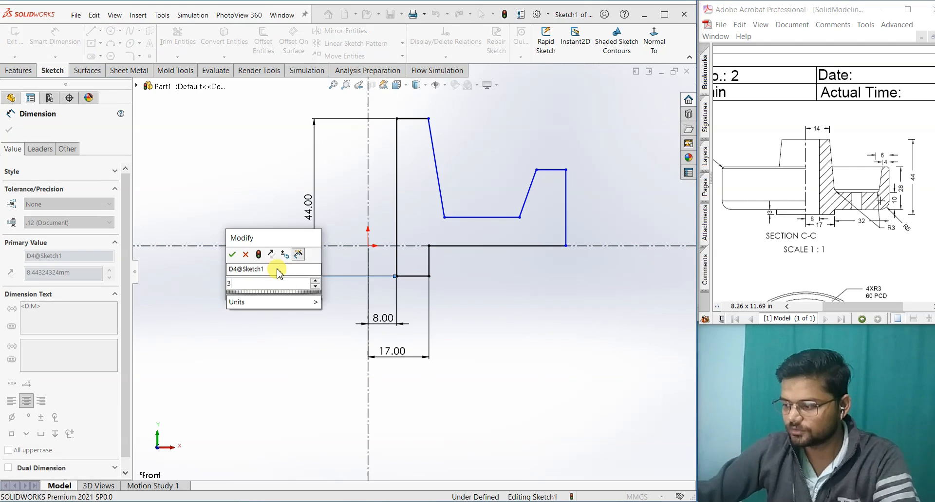
pyautogui.press('Return')
pyautogui.click(563, 296)
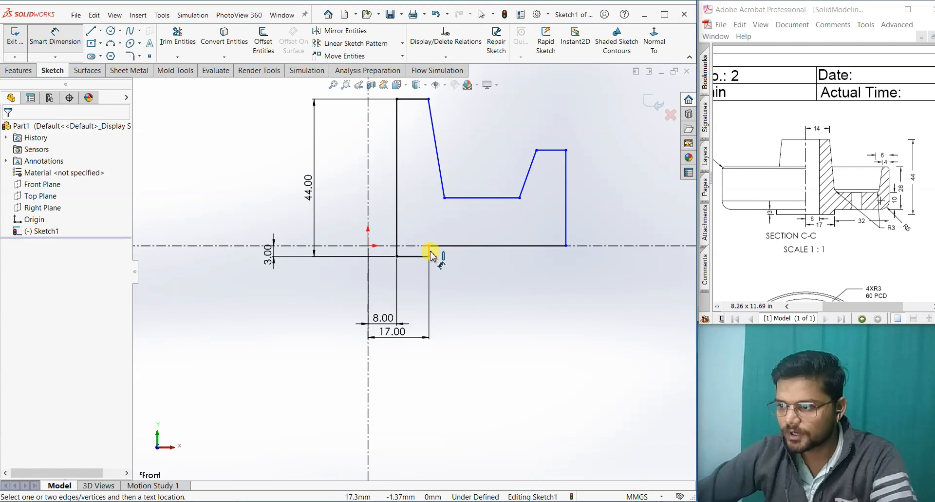
# Dimension the length of the web's bottom horizontal line as 32 mm.
pyautogui.click(460, 252)
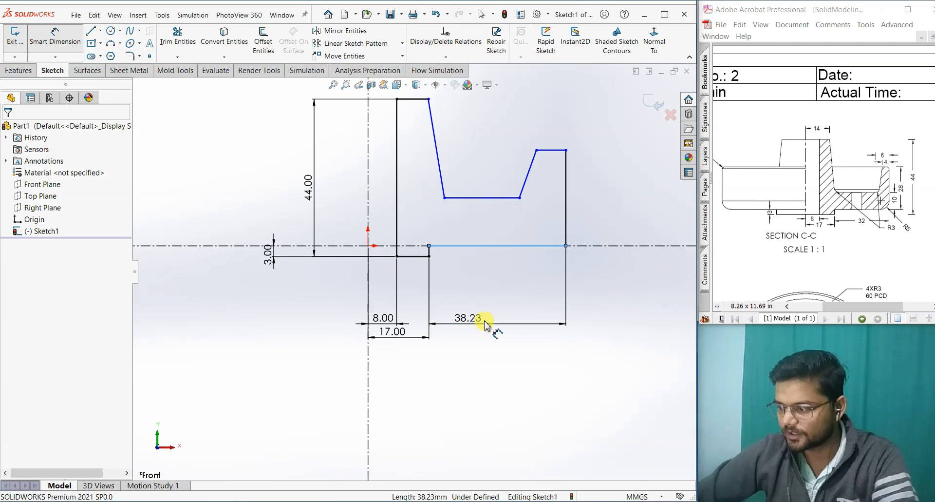
pyautogui.click(486, 323)
pyautogui.write('32')
pyautogui.press('Return')
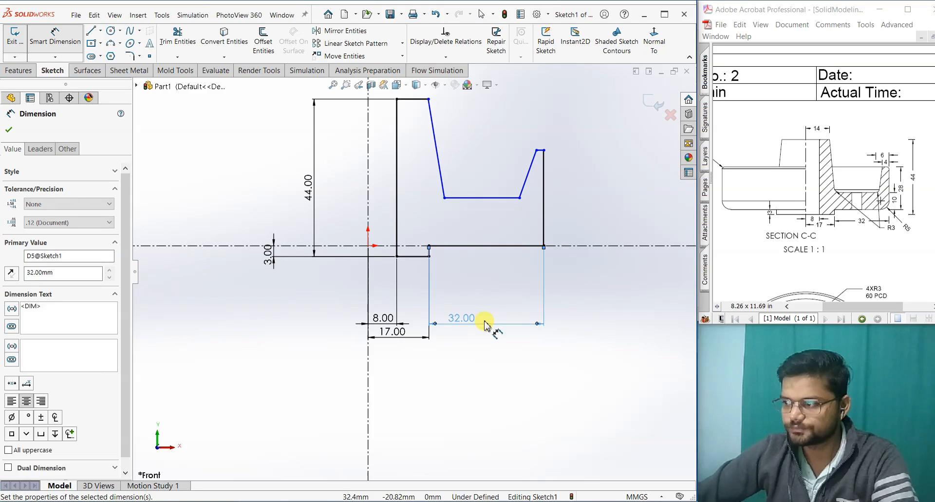
pyautogui.click(548, 373)
# Dimension the height of the rim's outer vertical line as 28 mm.
pyautogui.click(545, 205)
pyautogui.click(586, 214)
pyautogui.write('28')
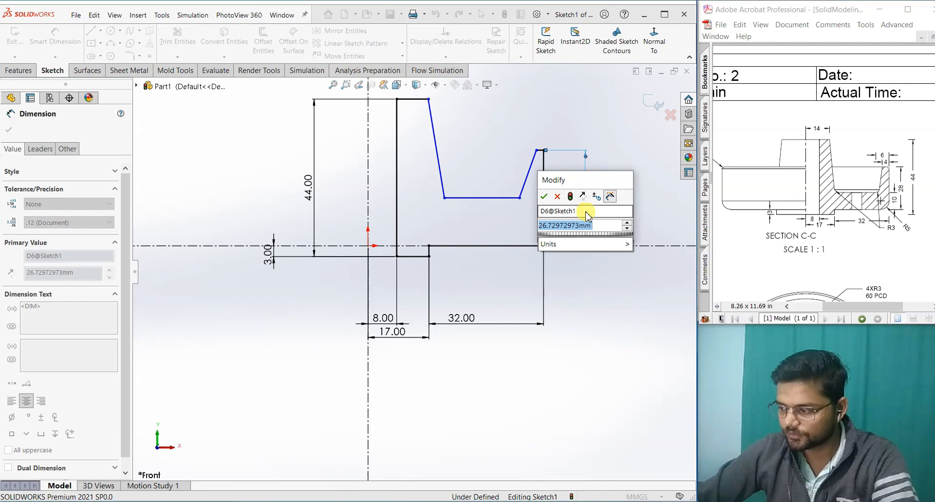
pyautogui.press('Return')
pyautogui.click(656, 296)
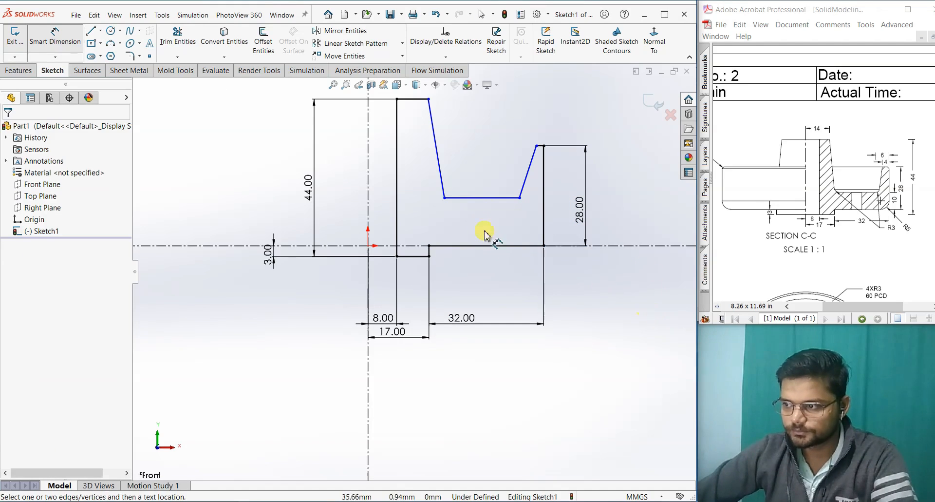
pyautogui.click(497, 204)
pyautogui.click(499, 246)
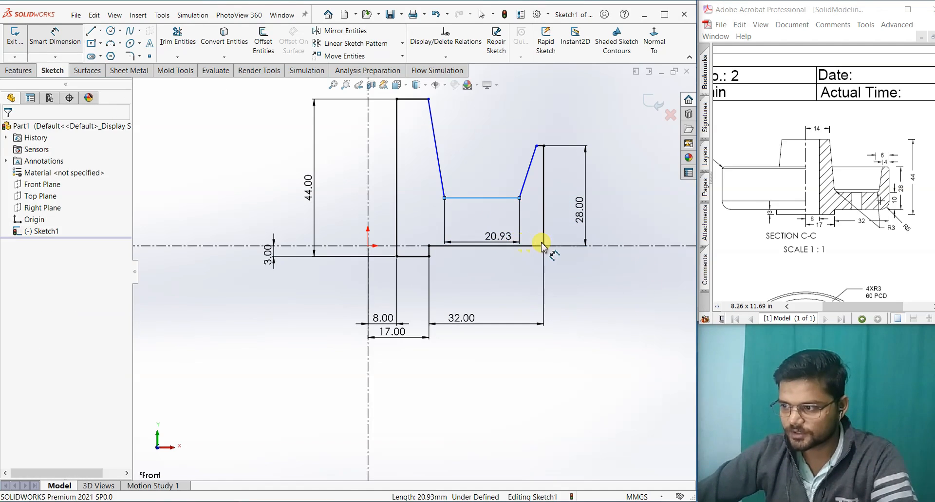
pyautogui.click(471, 227)
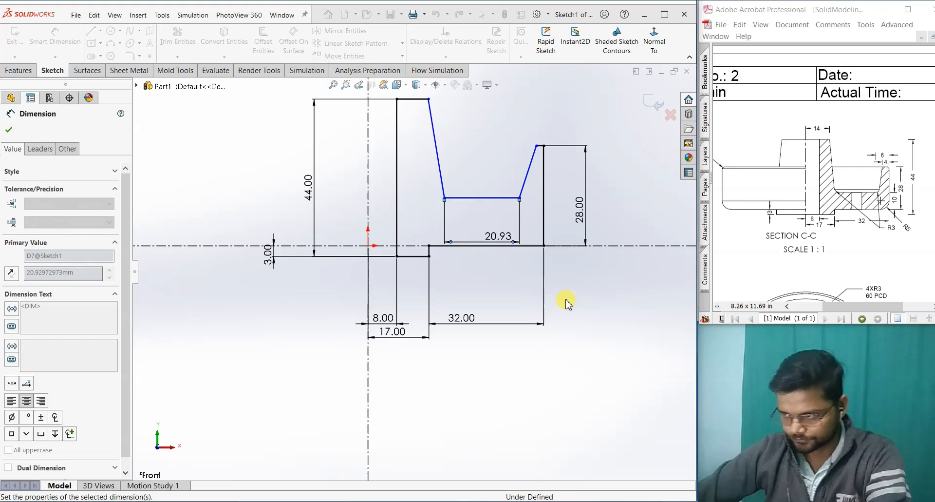
pyautogui.click(560, 297)
pyautogui.press('Delete')
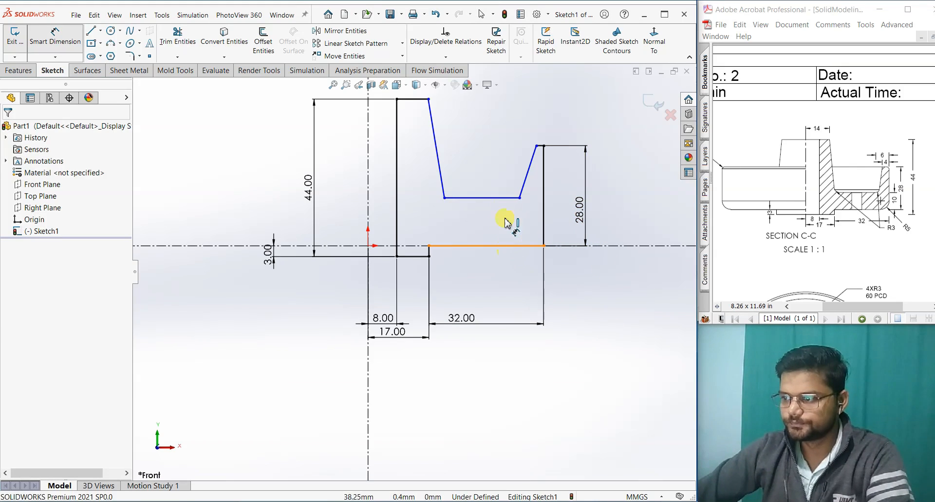
# Dimension the web thickness between its bottom and top horizontal lines as 10 mm.
pyautogui.click(497, 246)
pyautogui.click(502, 198)
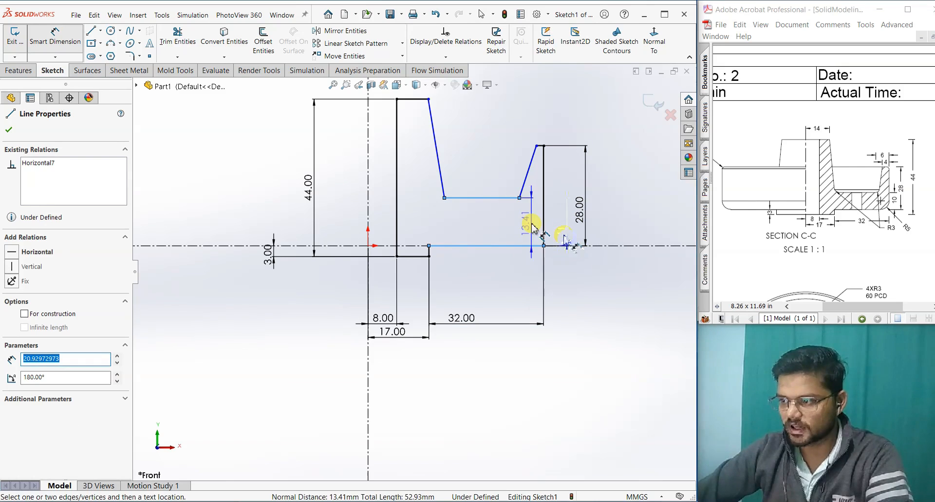
pyautogui.click(561, 231)
pyautogui.write('10')
pyautogui.press('Return')
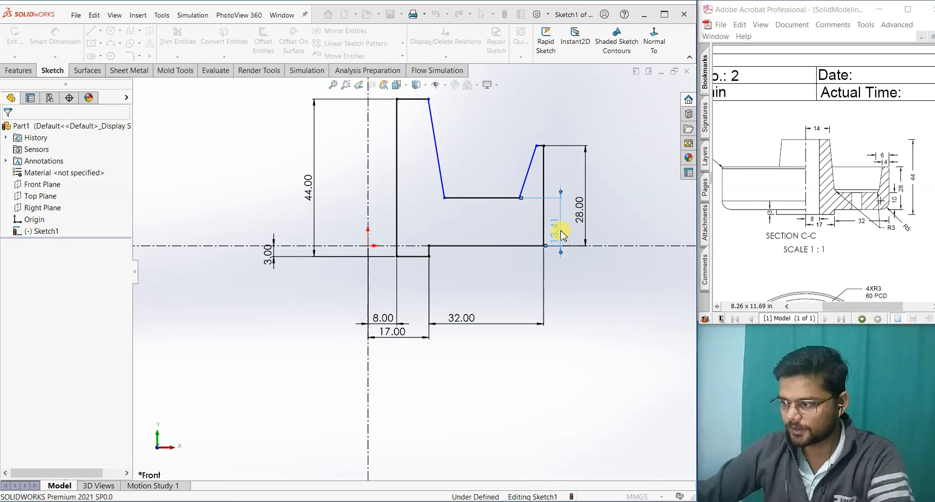
pyautogui.click(609, 278)
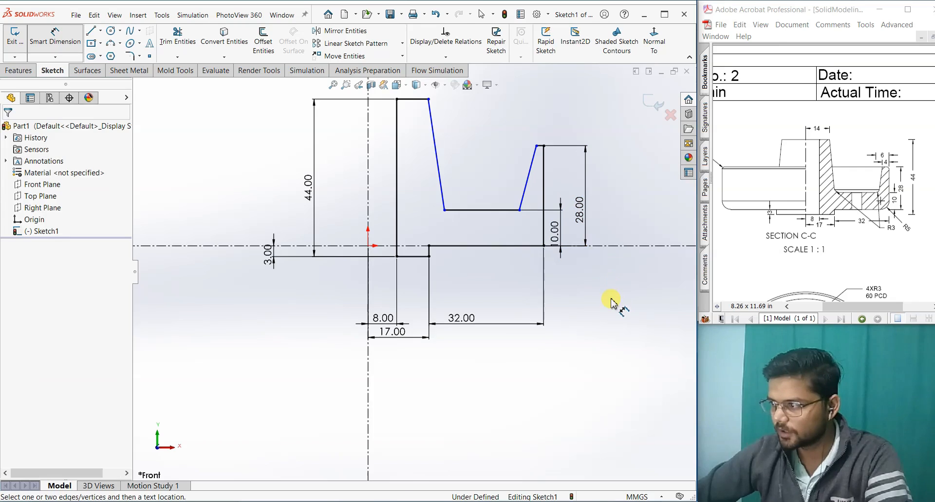
# Dimension the short horizontal line at the top of the rim as 4 mm.
pyautogui.scroll(-2, 539, 131)
pyautogui.scroll(-2, 536, 194)
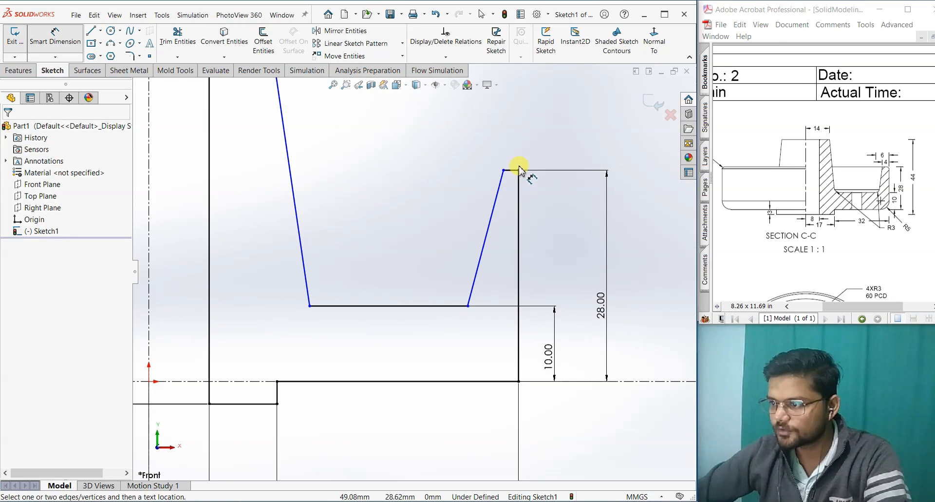
pyautogui.click(512, 170)
pyautogui.click(511, 155)
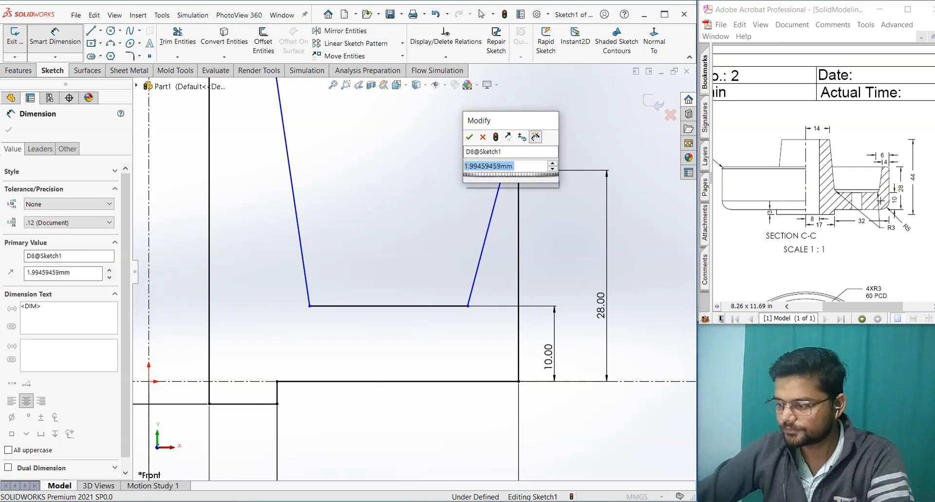
pyautogui.write('4')
pyautogui.press('Return')
# Dimension the distance from the outer vertical line to the lower end of the rim's slanted line as 6 mm.
pyautogui.click(518, 285)
pyautogui.click(467, 306)
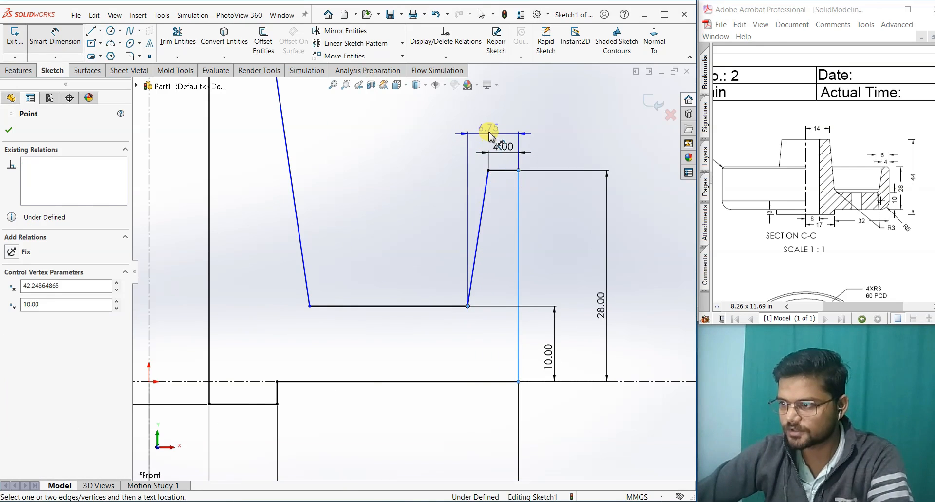
pyautogui.click(489, 129)
pyautogui.write('6.00mm')
pyautogui.press('Return')
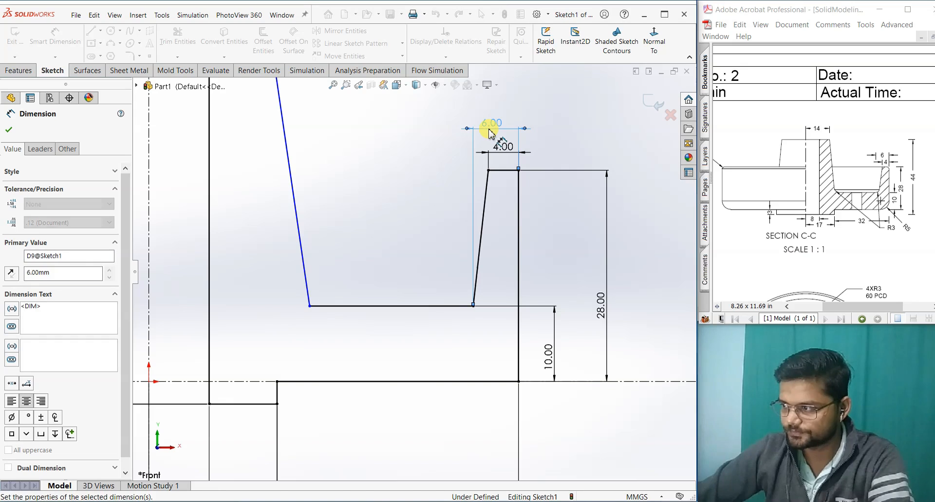
# Dimension the hub's upper outer corner as 14 mm from the vertical centerline.
pyautogui.click(564, 246)
pyautogui.scroll(2, 563, 255)
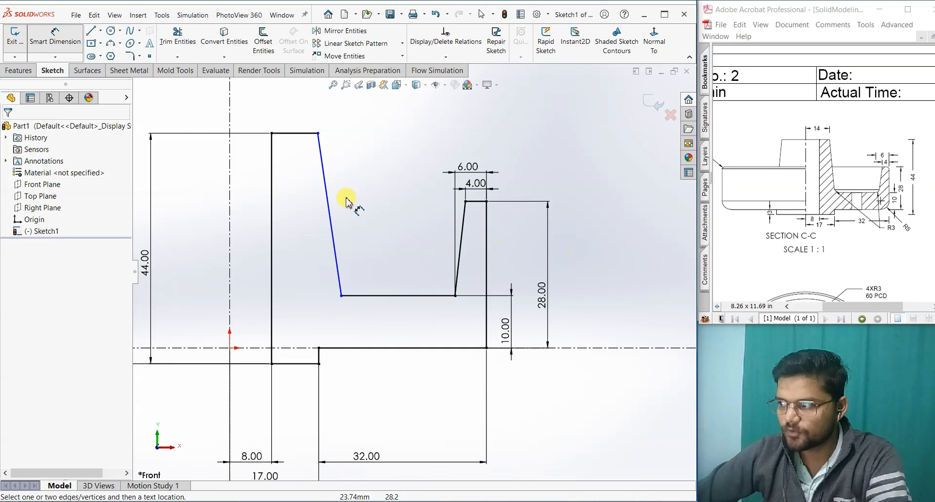
pyautogui.click(236, 143)
pyautogui.click(319, 133)
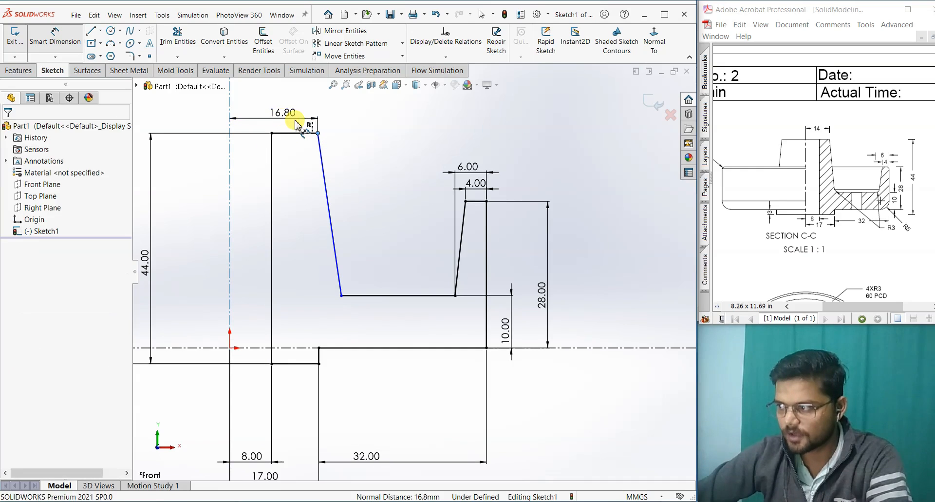
pyautogui.click(296, 125)
pyautogui.write('14')
pyautogui.press('Return')
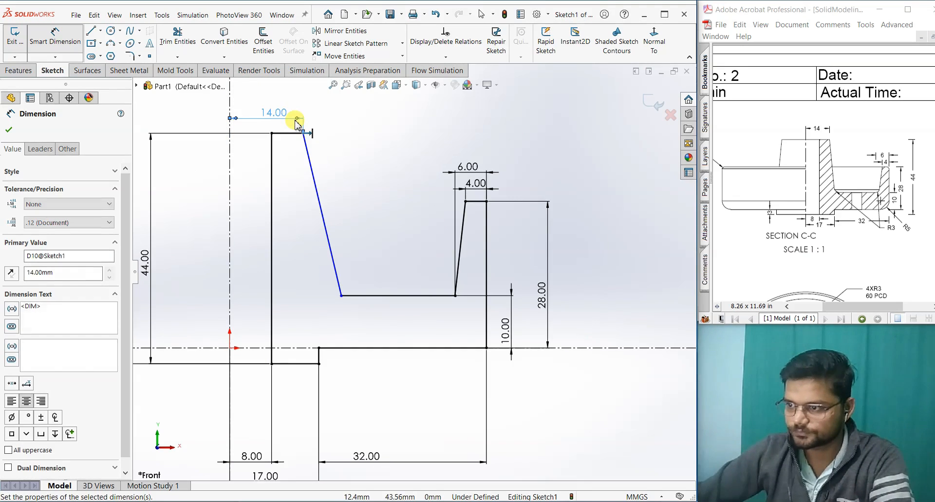
pyautogui.click(366, 192)
pyautogui.scroll(3, 476, 268)
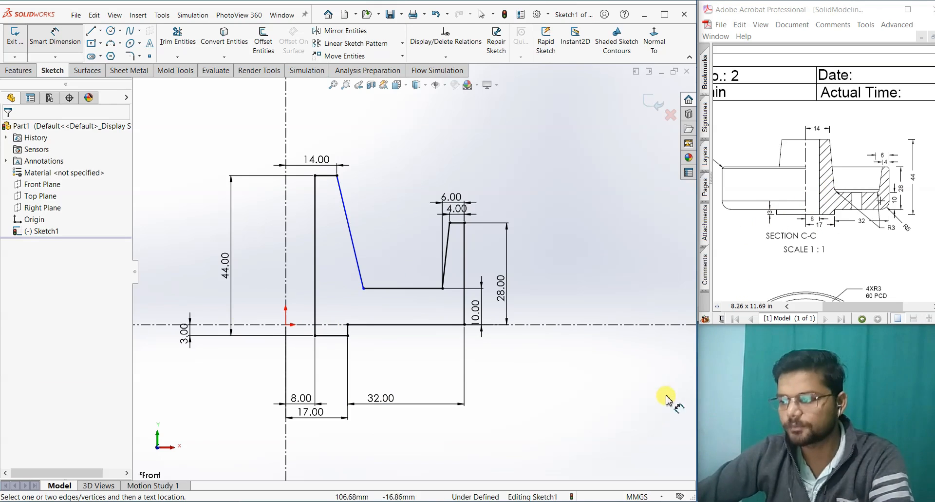
pyautogui.press('Escape')
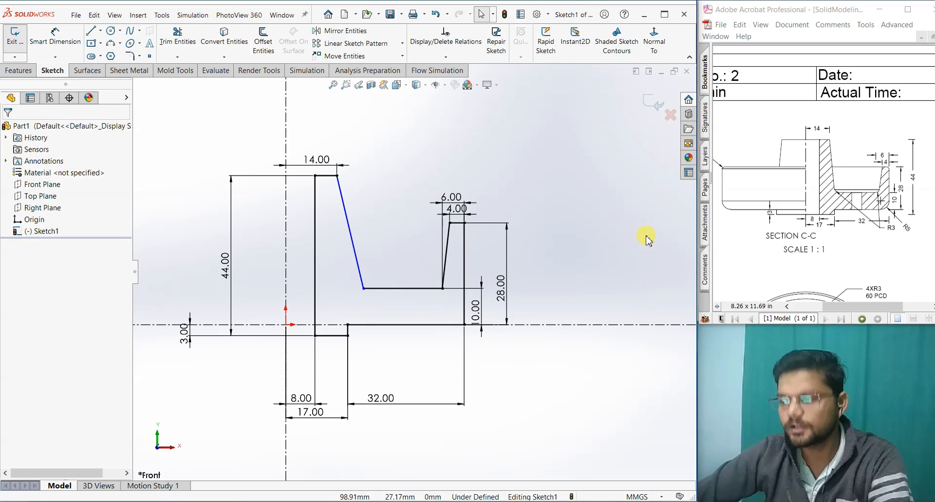
# Add a Vertical relation between the inner corner of the bottom step and the lower end of the hub's slanted line.
pyautogui.click(349, 325)
pyautogui.keyDown('ctrl'); pyautogui.click(364, 289); pyautogui.keyUp('ctrl')
pyautogui.click(12, 315)
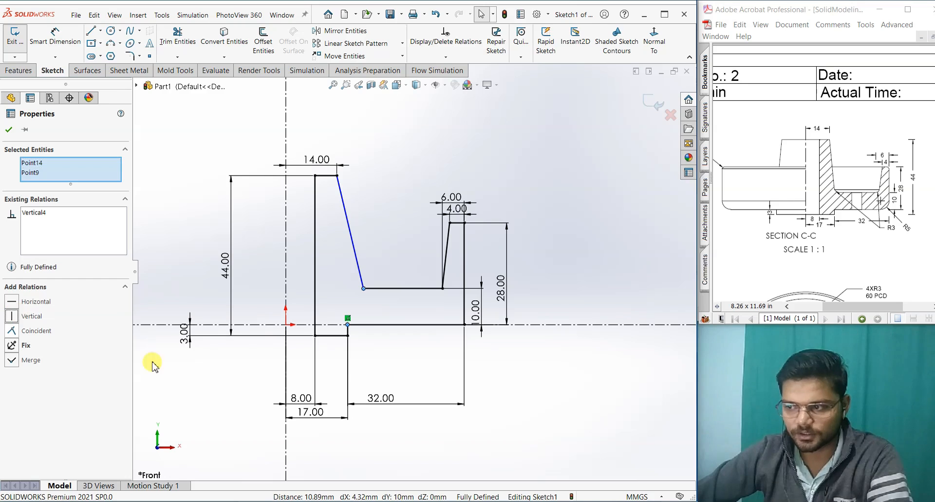
pyautogui.click(560, 380)
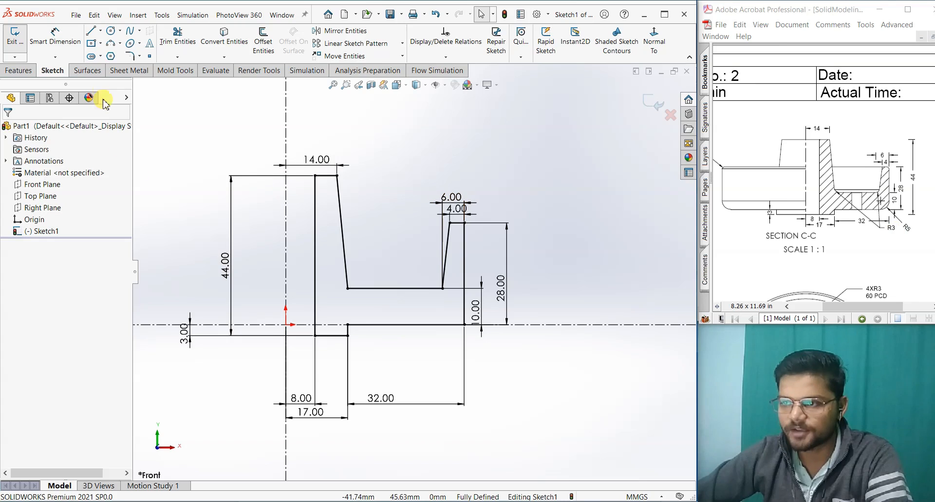
# Fillet the rim's lower outer corner with a 5 mm radius.
pyautogui.click(129, 57)
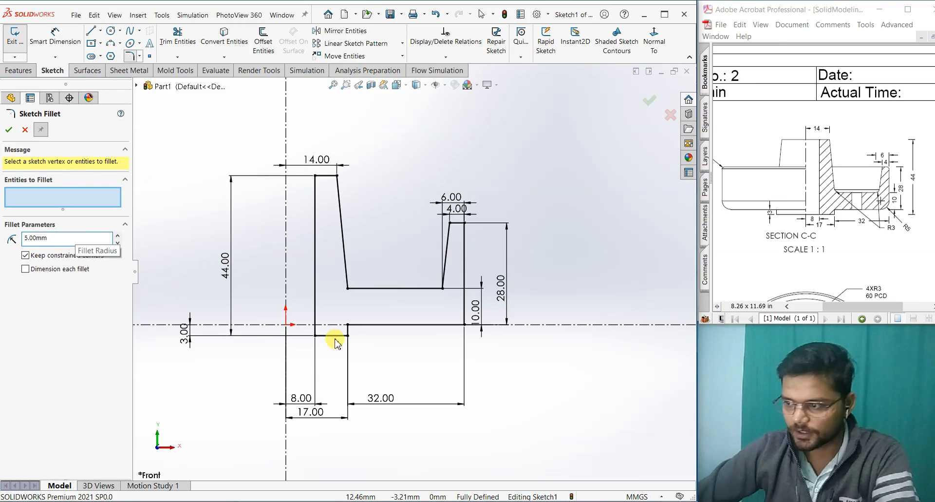
pyautogui.click(463, 325)
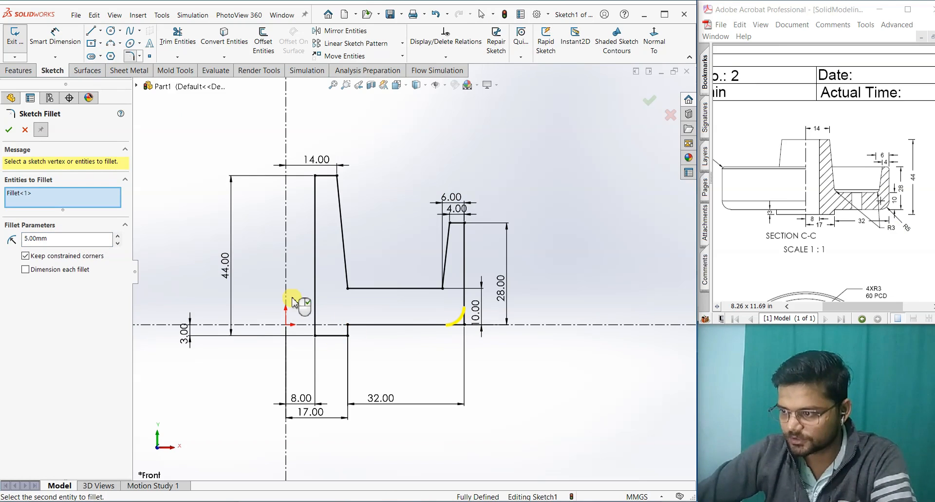
pyautogui.click(9, 129)
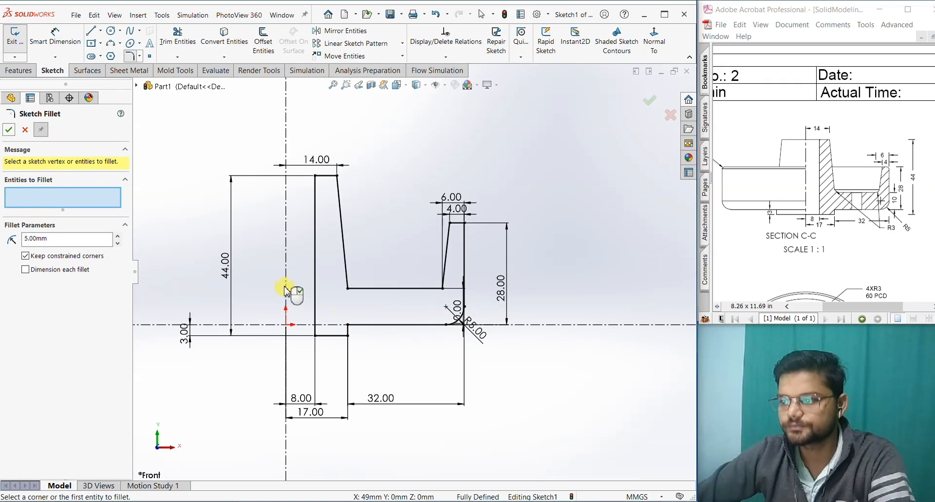
pyautogui.click(9, 130)
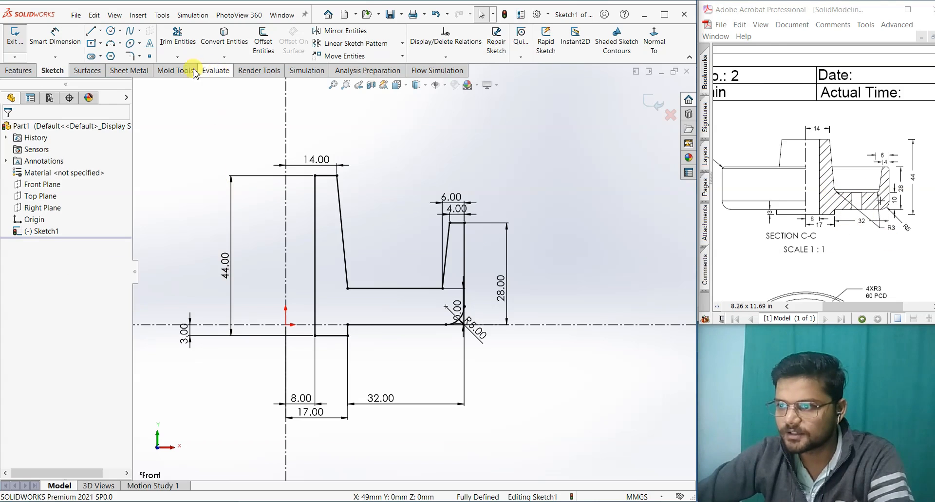
# Fillet the two corners where the web's upper line meets the hub and rim slanted lines with a 3 mm radius.
pyautogui.click(127, 57)
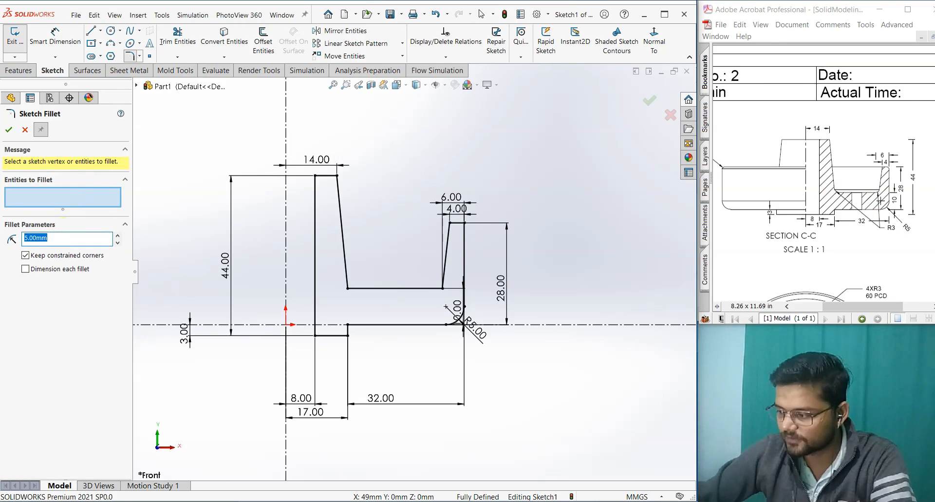
pyautogui.click(353, 288)
pyautogui.click(442, 289)
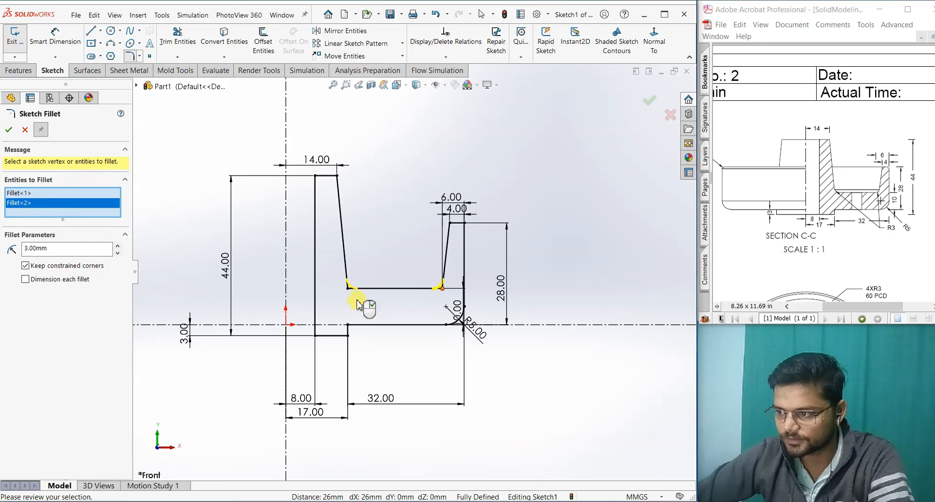
pyautogui.press('Return')
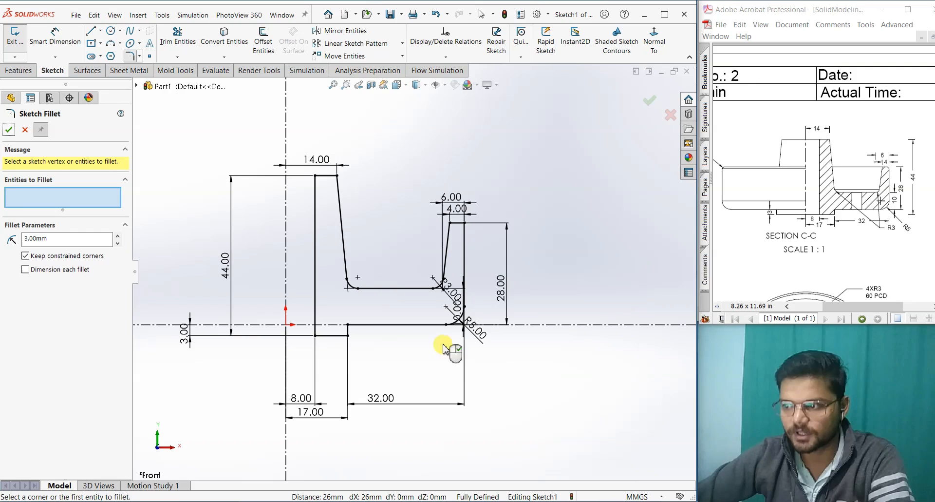
pyautogui.click(9, 129)
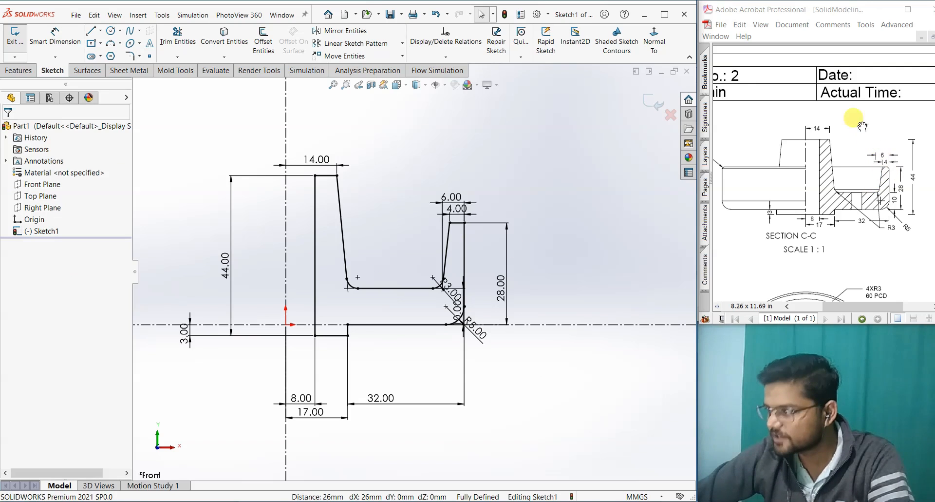
# Chamfer the rim's upper outer corner with an angle-distance sketch chamfer of 1 mm at 45°, following the reference drawing.
pyautogui.moveTo(878, 199); pyautogui.dragTo(869, 205)
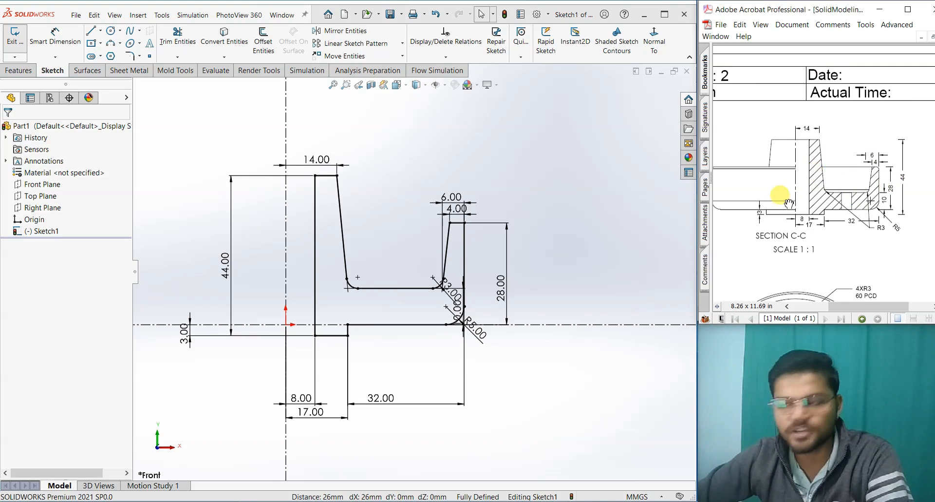
pyautogui.moveTo(789, 204); pyautogui.dragTo(871, 207)
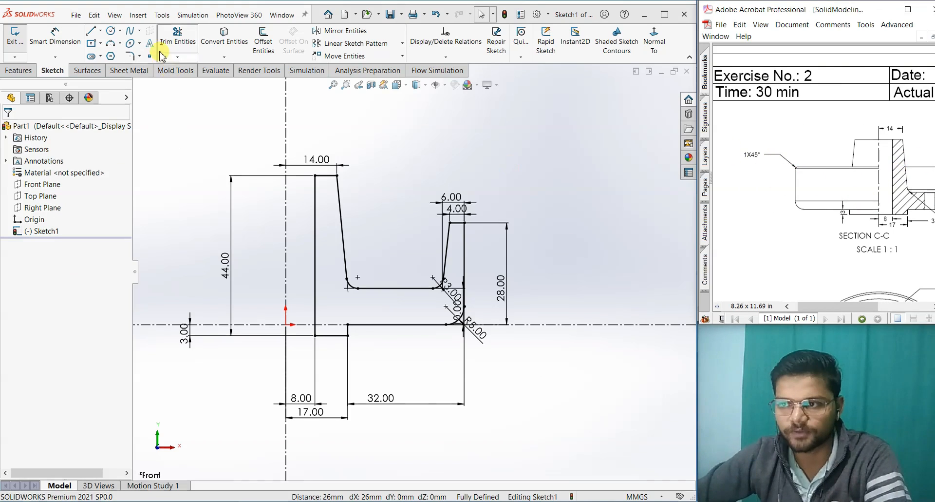
pyautogui.click(141, 56)
pyautogui.click(148, 80)
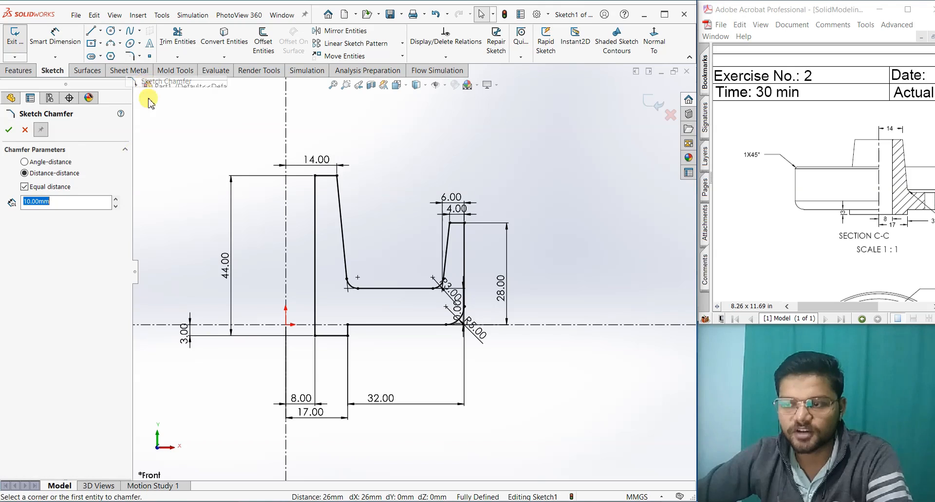
pyautogui.click(35, 162)
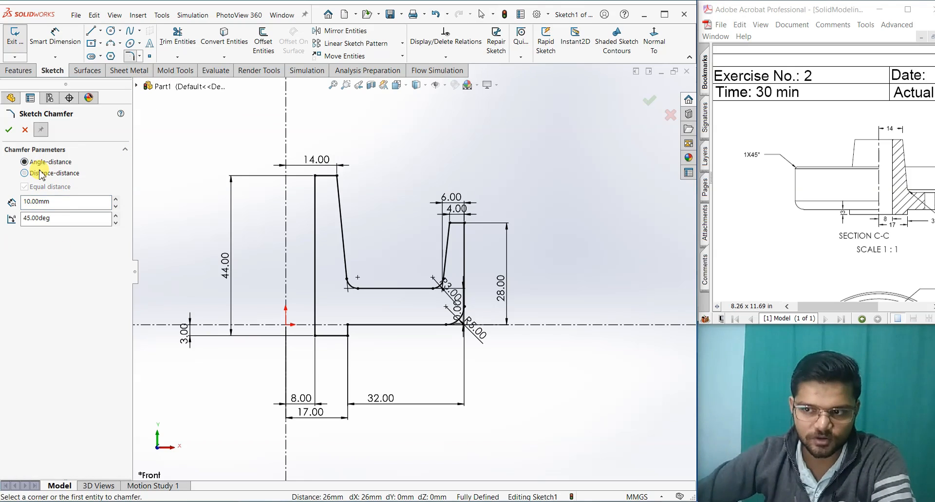
pyautogui.write('1')
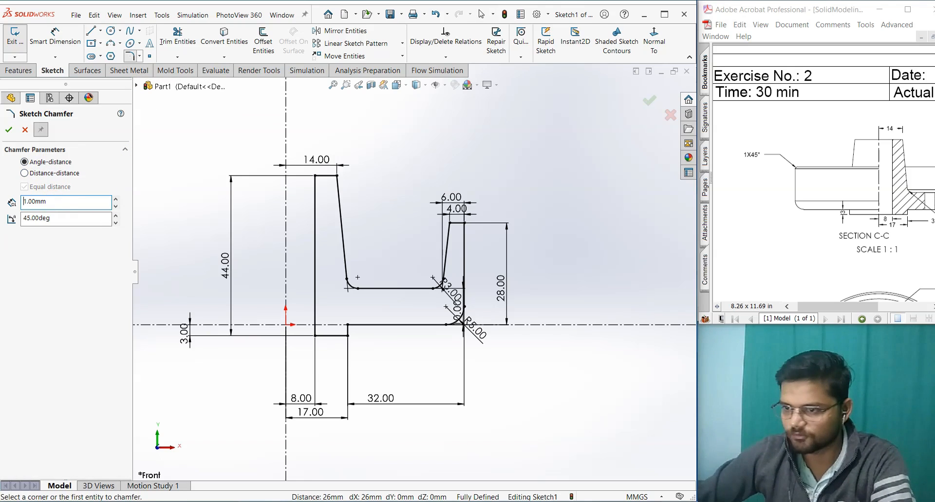
pyautogui.scroll(-4, 485, 267)
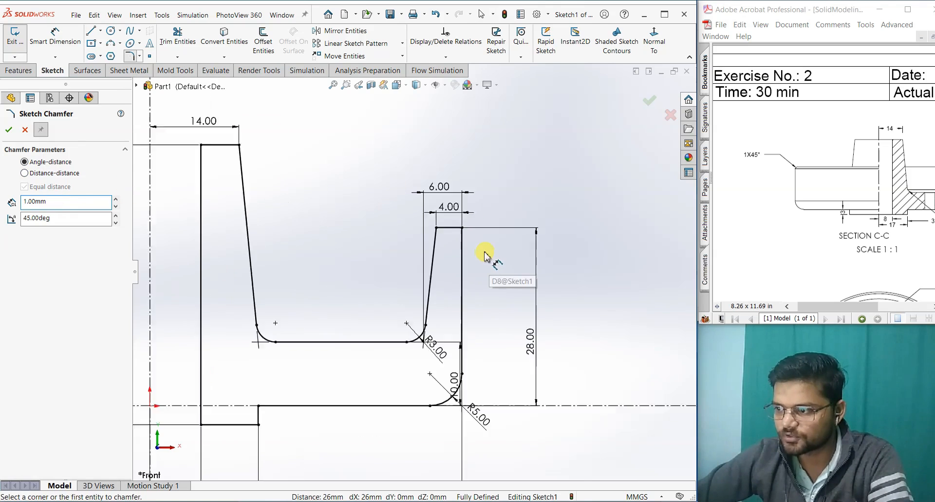
pyautogui.click(448, 225)
pyautogui.click(455, 233)
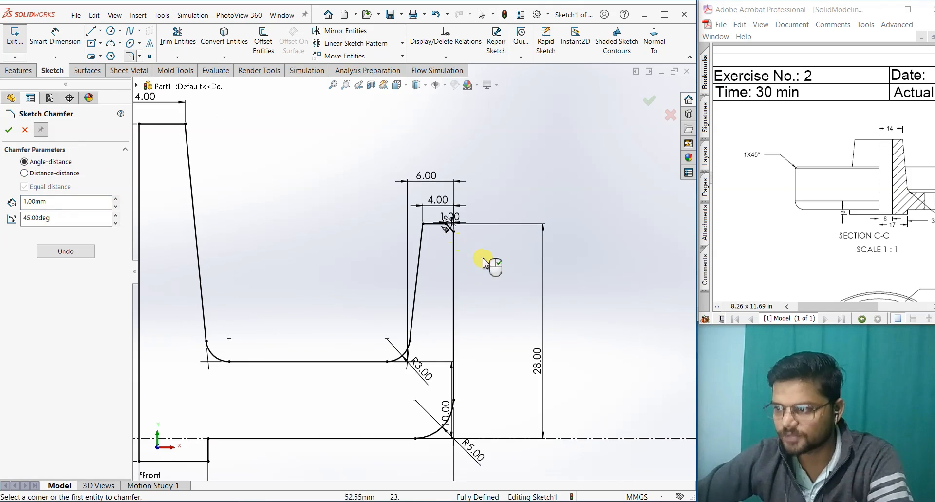
# Move the chamfer's 45° and 1 mm dimensions clear of the rim's upper corner and finish the chamfer.
pyautogui.scroll(-3, 433, 227)
pyautogui.click(469, 230)
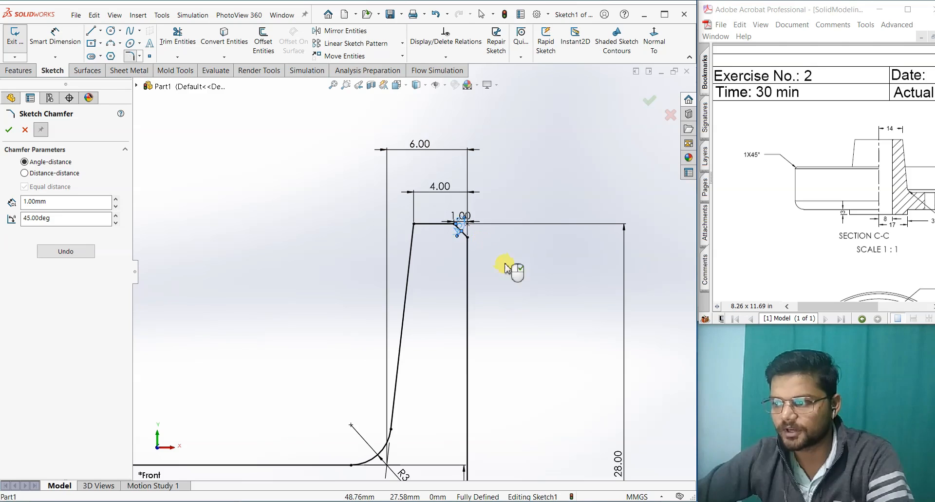
pyautogui.moveTo(460, 216); pyautogui.dragTo(452, 208)
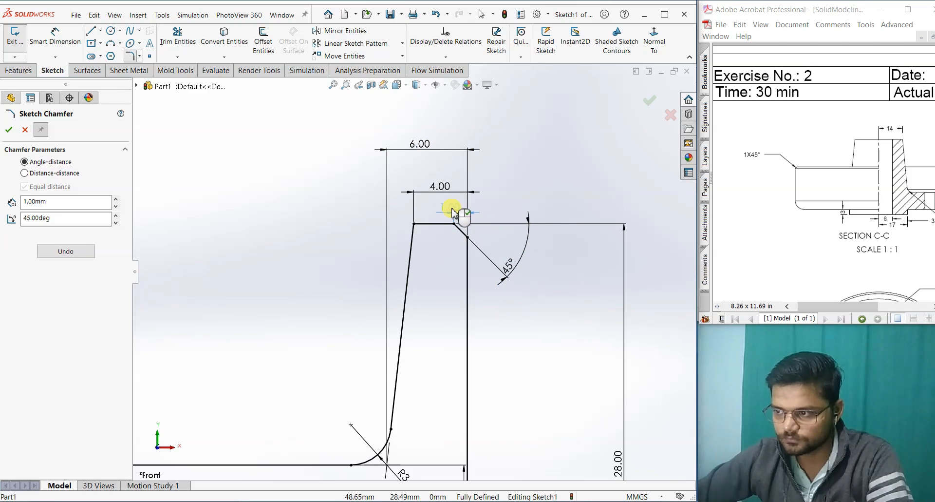
pyautogui.scroll(5, 538, 324)
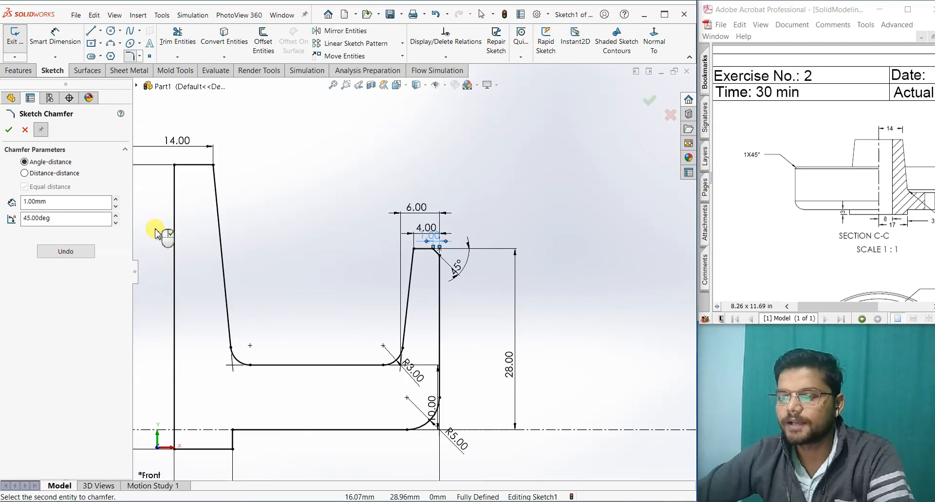
pyautogui.click(8, 130)
pyautogui.scroll(3, 497, 298)
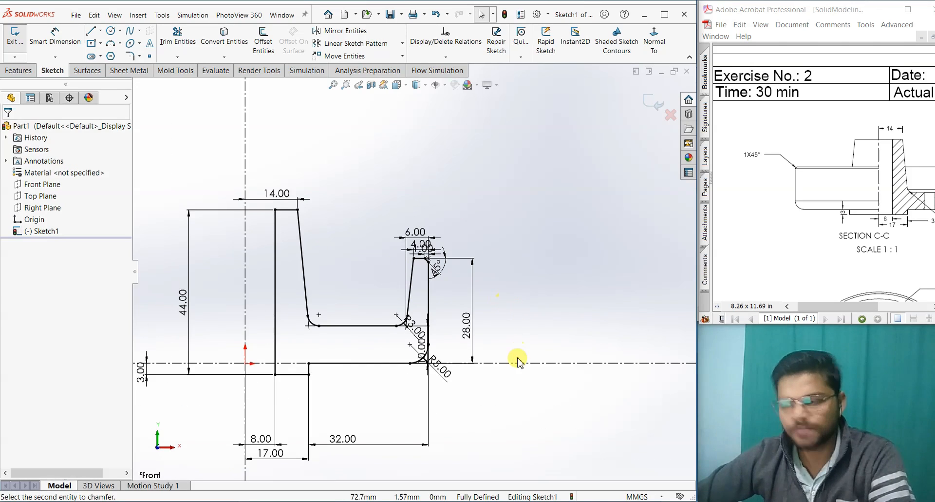
# Examine section C-C and the circular view of the reference drawing in Adobe Acrobat, including the hole callout.
pyautogui.hscroll(3, 838, 249)
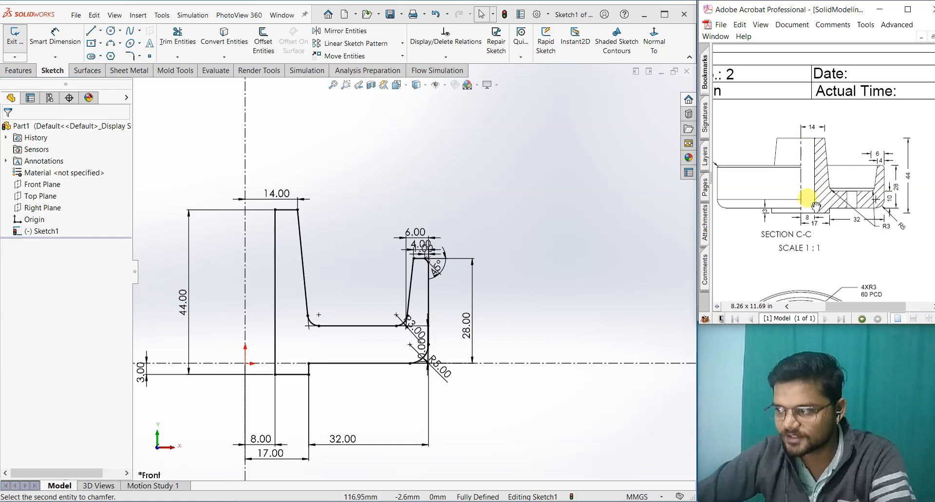
pyautogui.scroll(-5, 839, 260)
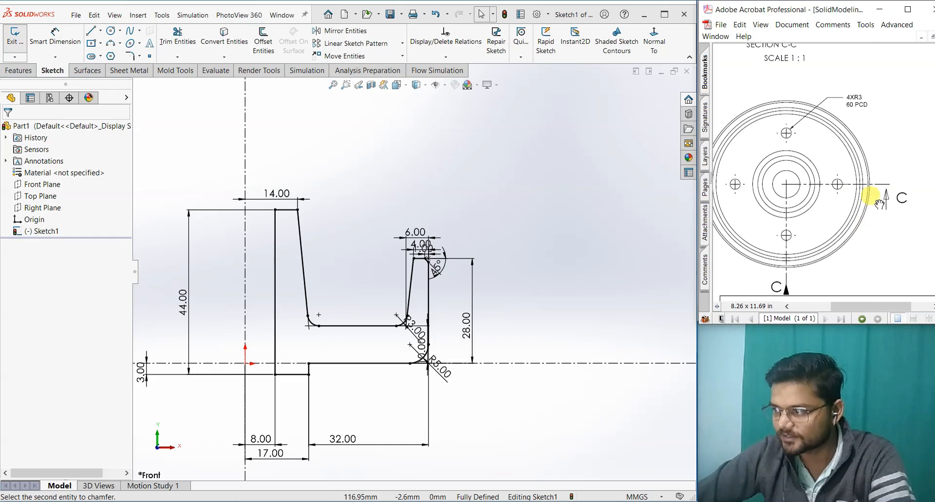
pyautogui.scroll(3, 810, 216)
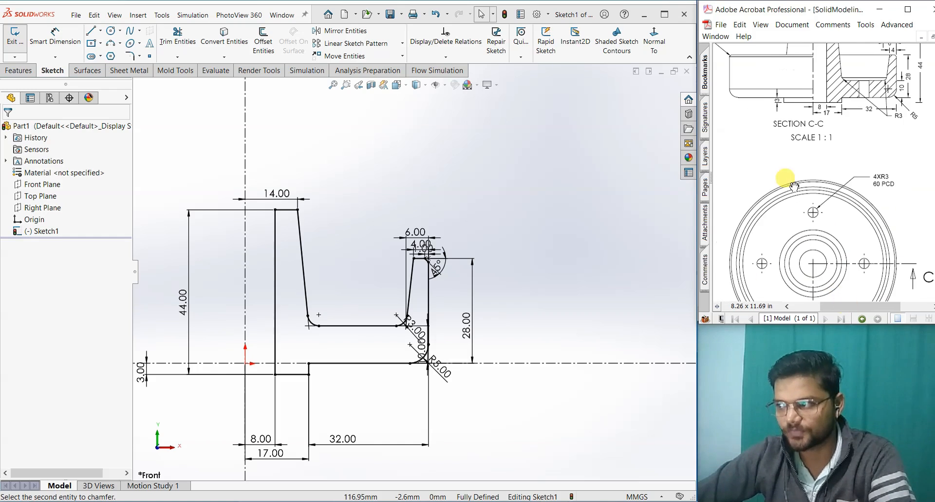
pyautogui.scroll(-3, 843, 225)
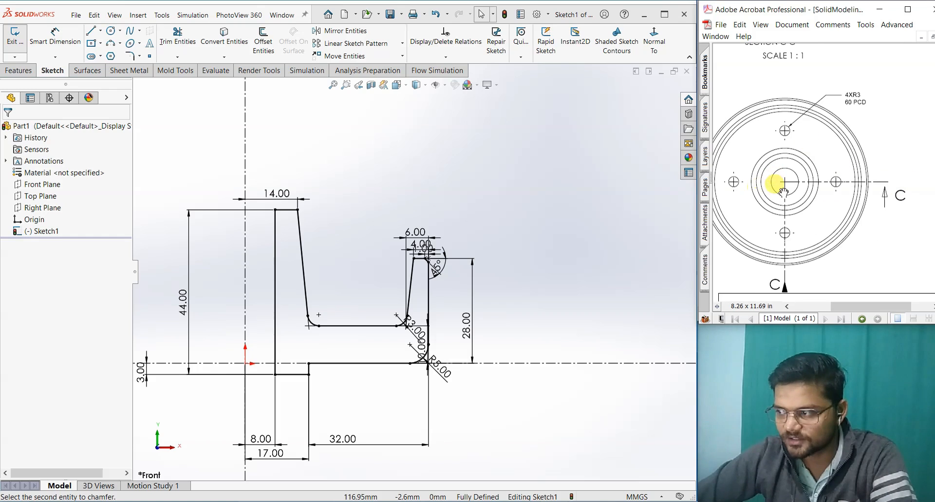
pyautogui.scroll(5, 840, 217)
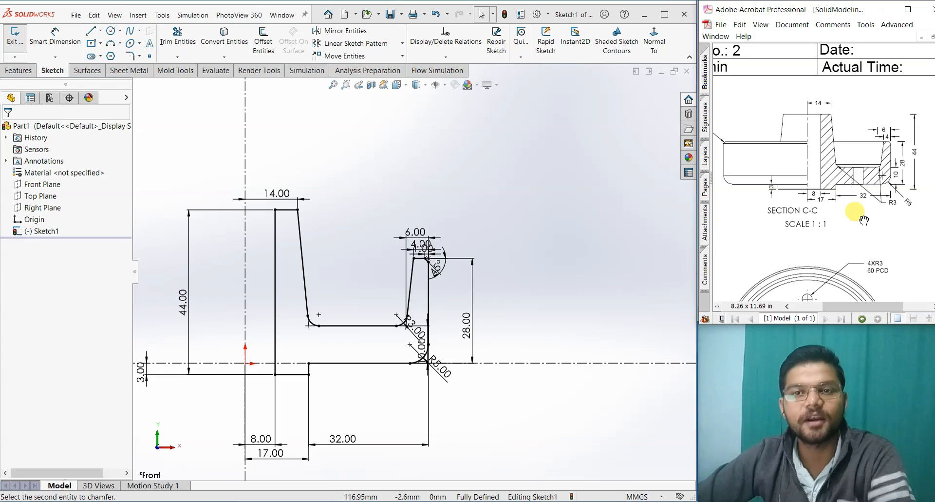
pyautogui.moveTo(885, 235); pyautogui.dragTo(841, 105)
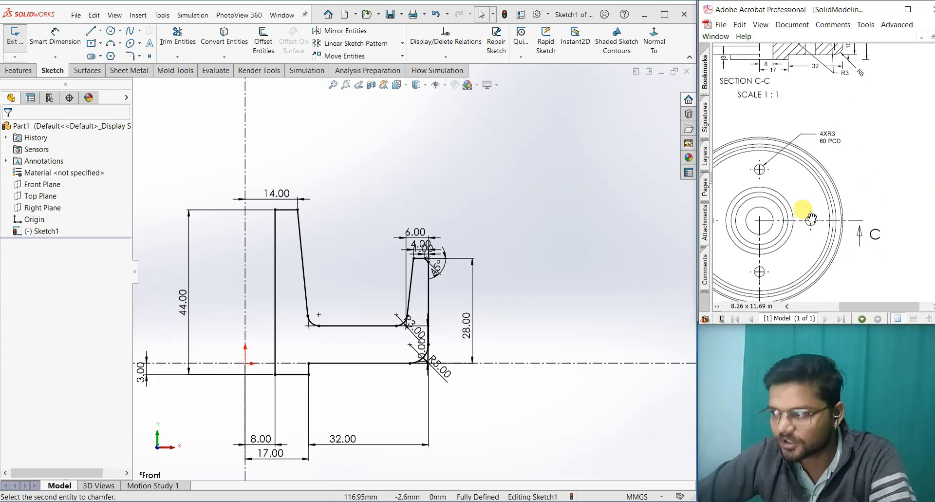
pyautogui.scroll(5, 811, 221)
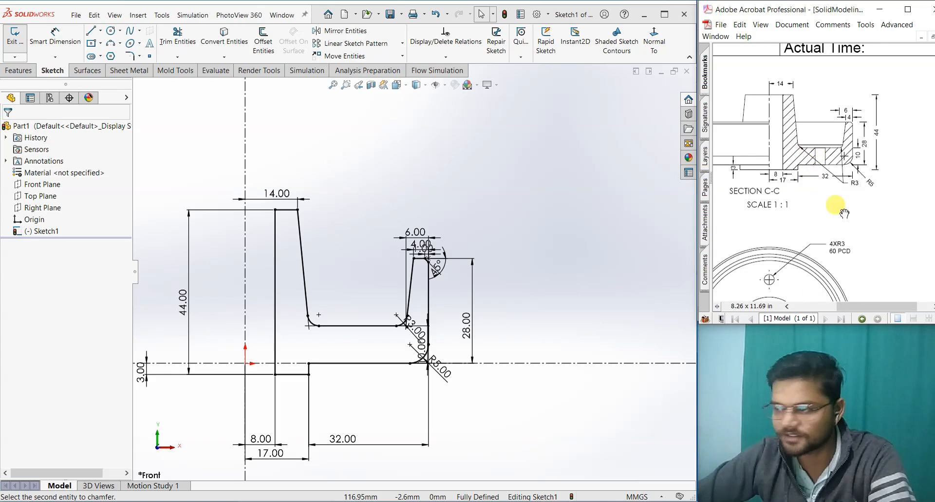
pyautogui.scroll(-5, 844, 213)
pyautogui.scroll(4, 829, 196)
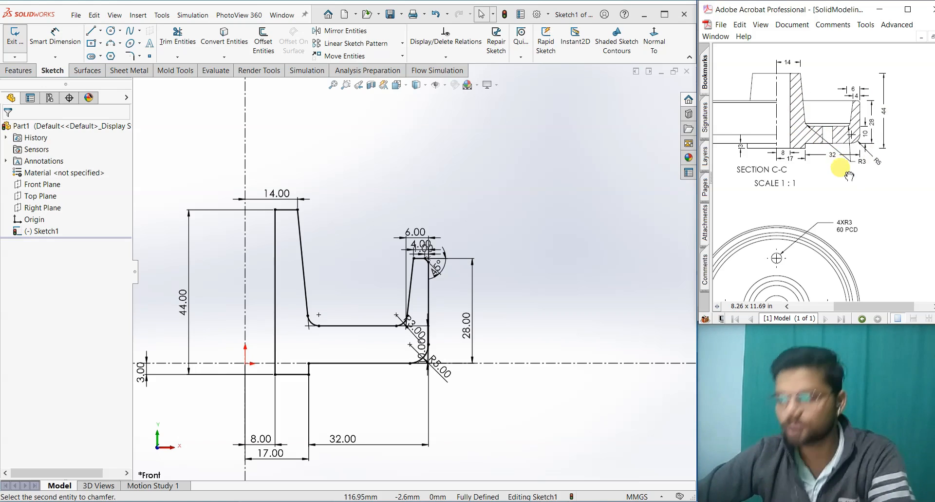
pyautogui.scroll(1, 863, 258)
pyautogui.scroll(-1, 854, 253)
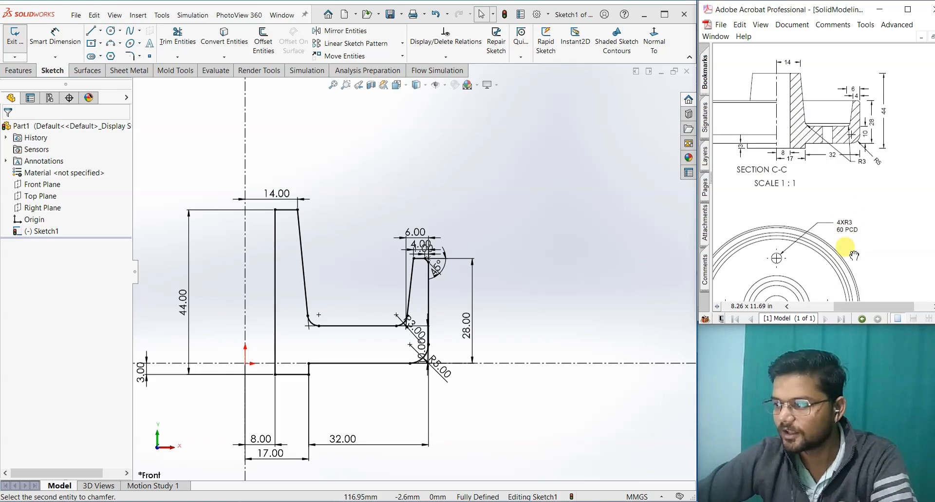
# Finish the profile sketch and revolve it 360° about the vertical centerline.
pyautogui.moveTo(855, 254); pyautogui.dragTo(878, 181)
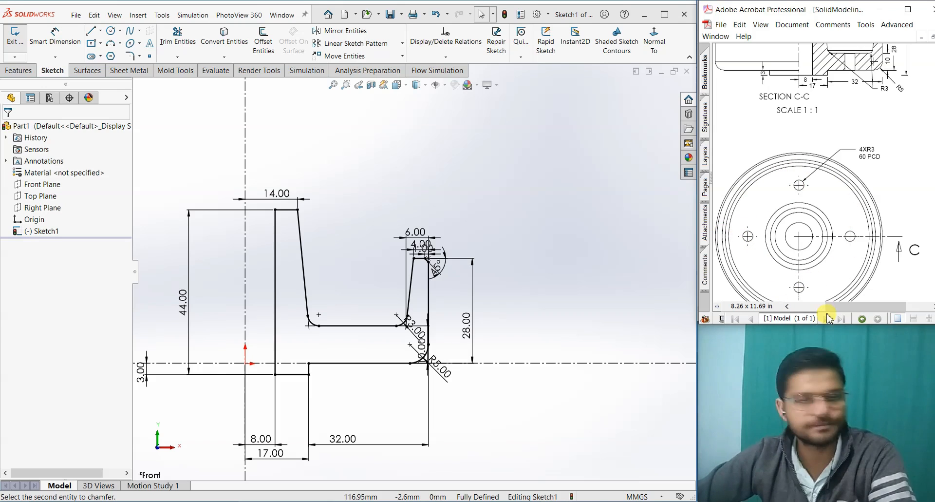
pyautogui.scroll(5, 831, 215)
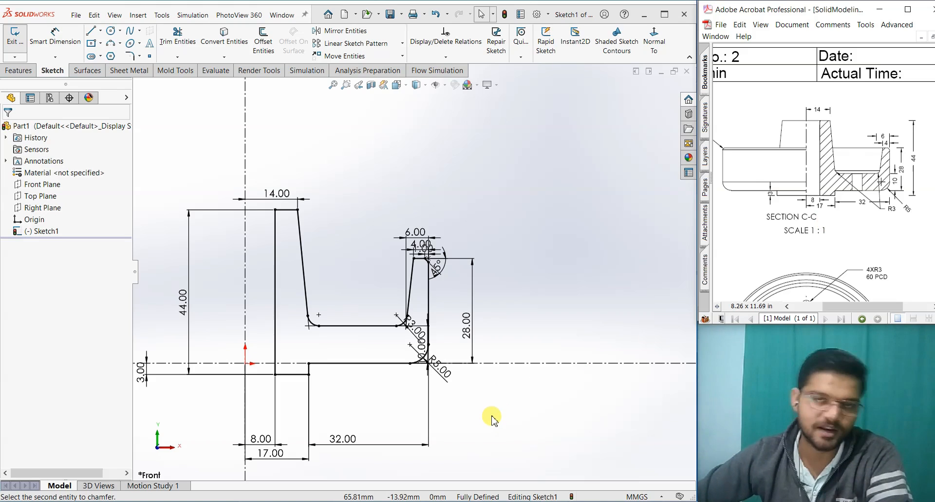
pyautogui.scroll(-3, 396, 370)
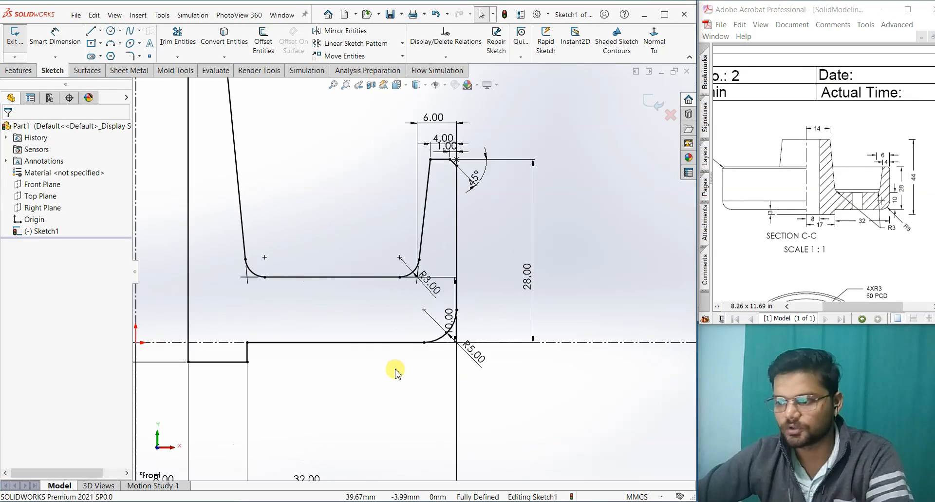
pyautogui.scroll(4, 395, 370)
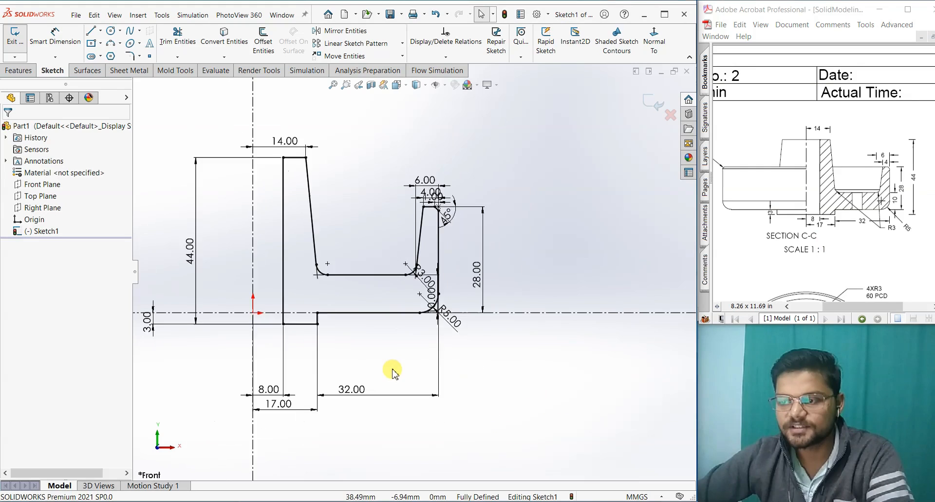
pyautogui.doubleClick(610, 224)
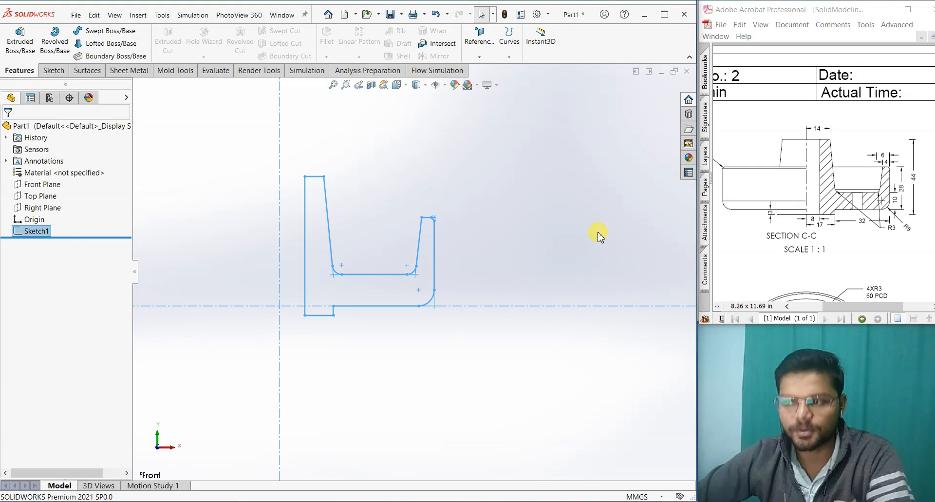
pyautogui.click(56, 43)
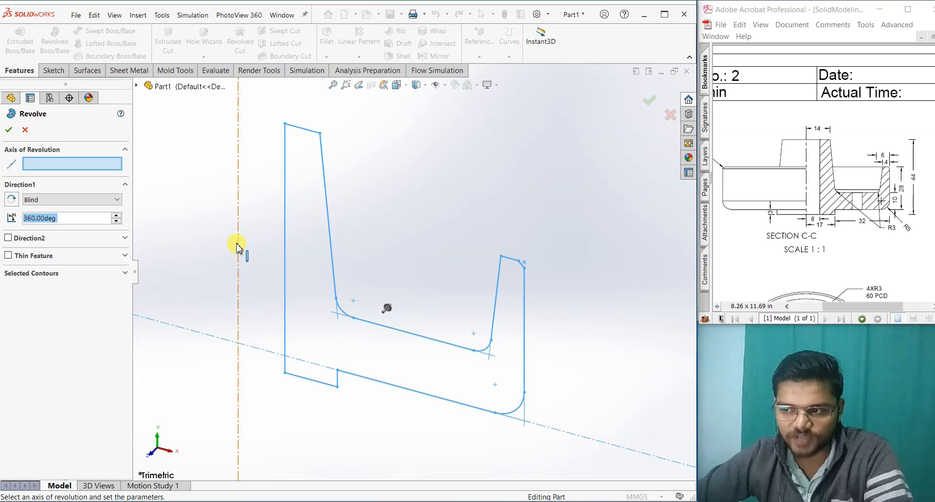
pyautogui.click(237, 244)
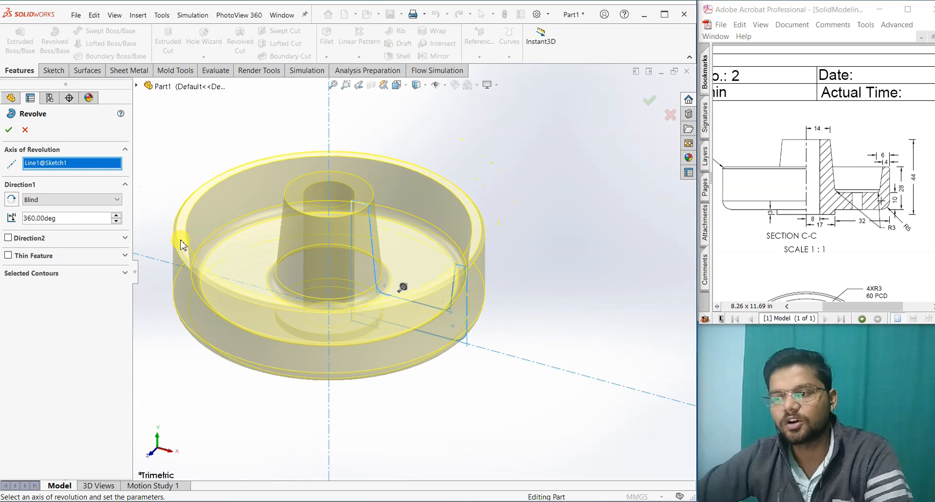
pyautogui.click(12, 131)
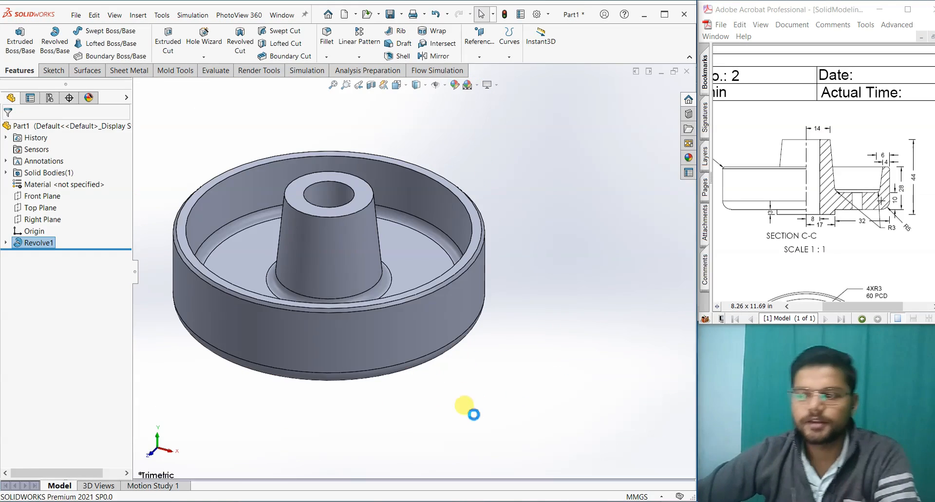
# Compare the revolved part's top view, shaded and with hidden lines, with the 4XR3, 60 PCD holes in the reference drawing.
pyautogui.scroll(3, 482, 380)
pyautogui.moveTo(495, 348); pyautogui.dragTo(530, 382, button='middle')
pyautogui.press('space')
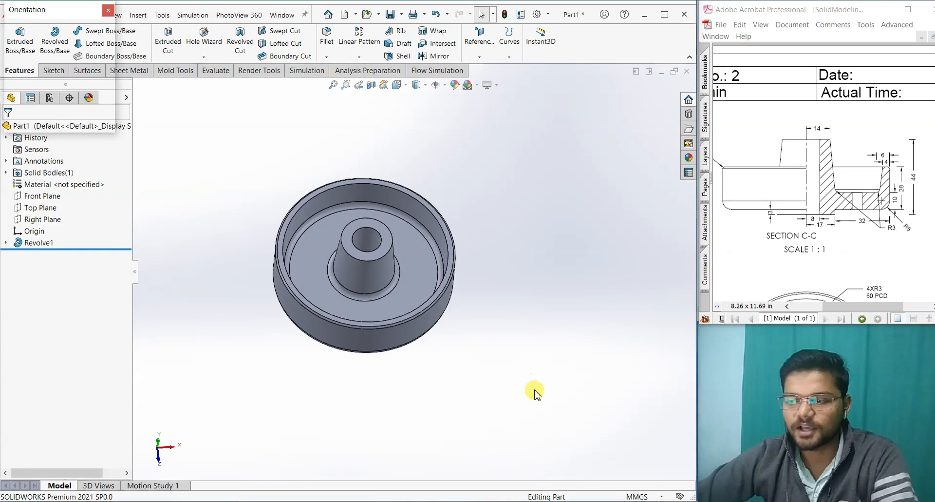
pyautogui.click(324, 290)
pyautogui.moveTo(806, 255)
pyautogui.mouseDown()
pyautogui.moveTo(816, 115)
pyautogui.moveTo(843, 135)
pyautogui.mouseUp()
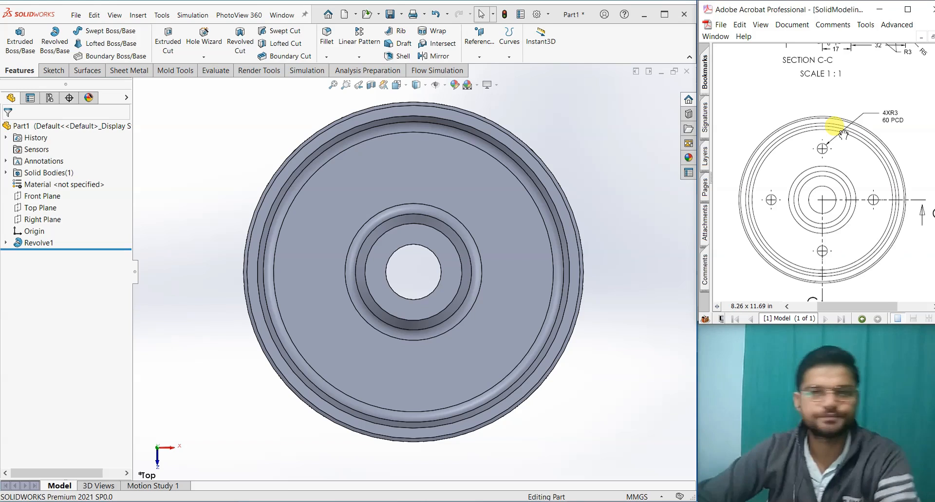
pyautogui.click(416, 85)
pyautogui.click(417, 141)
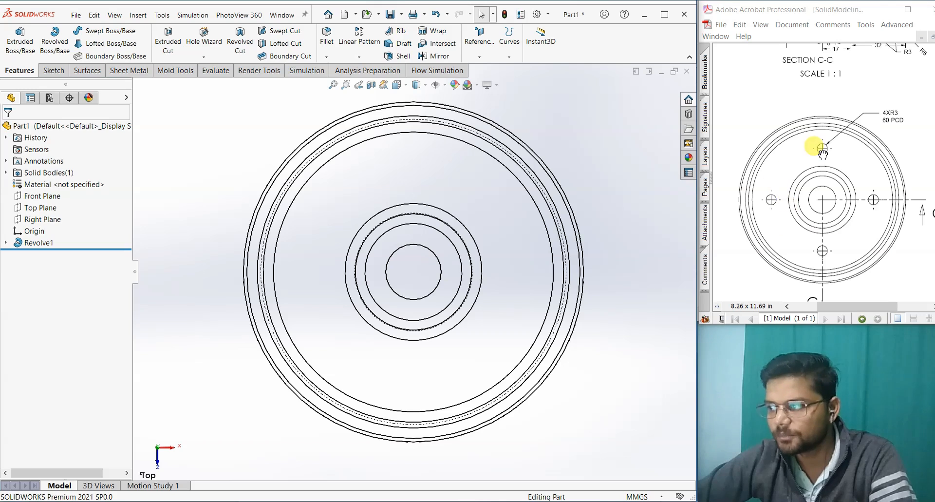
pyautogui.scroll(3, 618, 364)
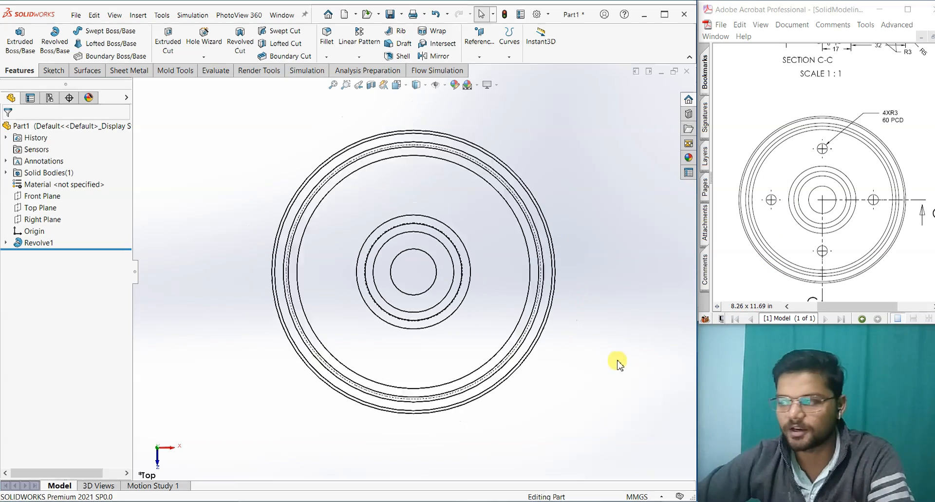
pyautogui.click(428, 87)
pyautogui.click(417, 98)
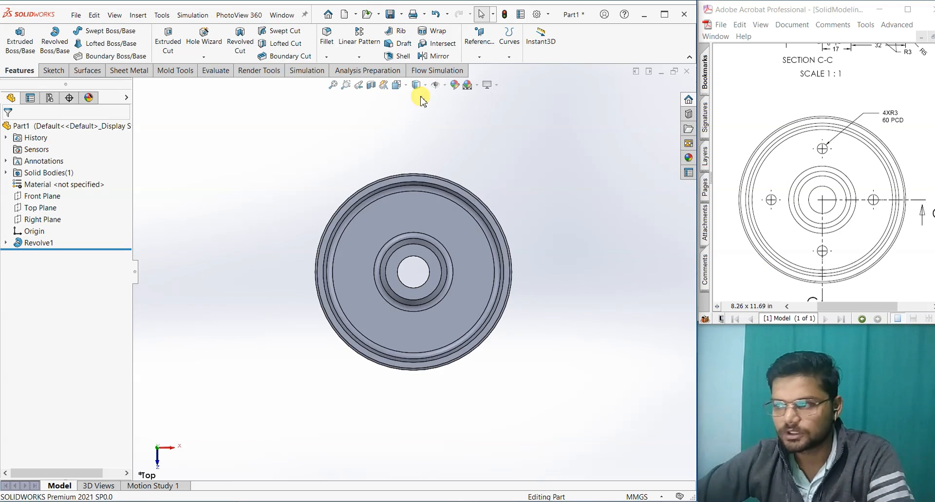
# Start a sketch on the web's upper face and draw a small circle about 32 mm horizontally from the origin.
pyautogui.click(455, 328)
pyautogui.click(500, 299)
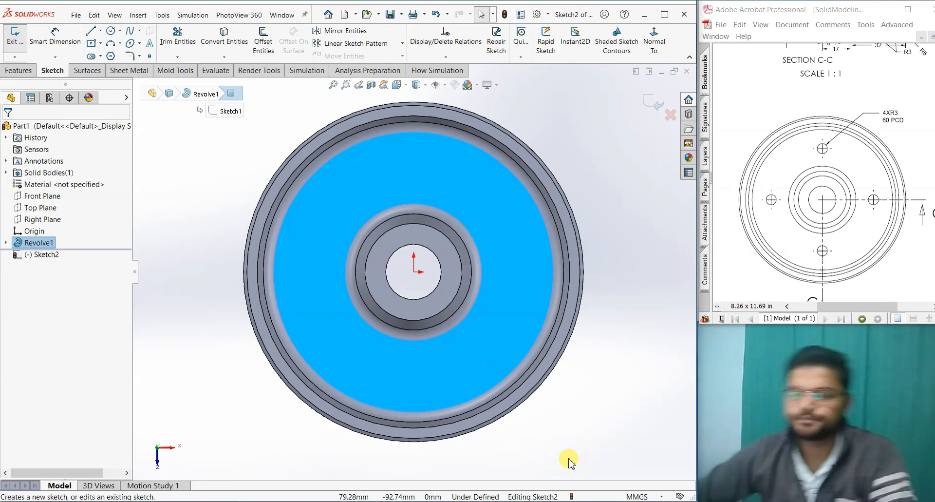
pyautogui.click(632, 477)
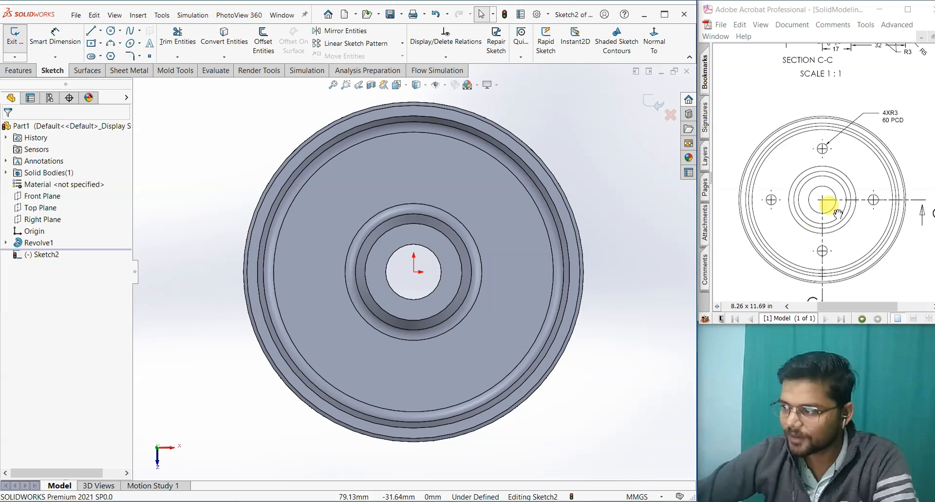
pyautogui.click(111, 30)
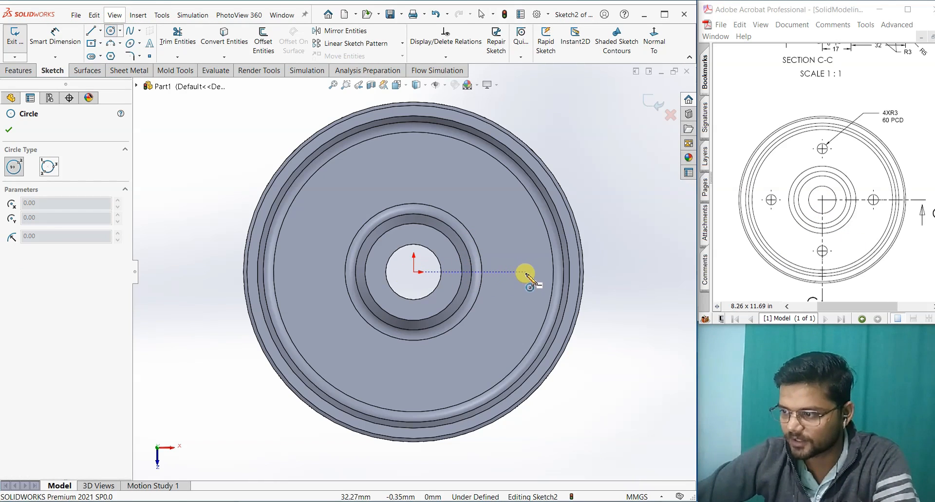
pyautogui.moveTo(525, 272); pyautogui.dragTo(533, 279)
pyautogui.press('Escape')
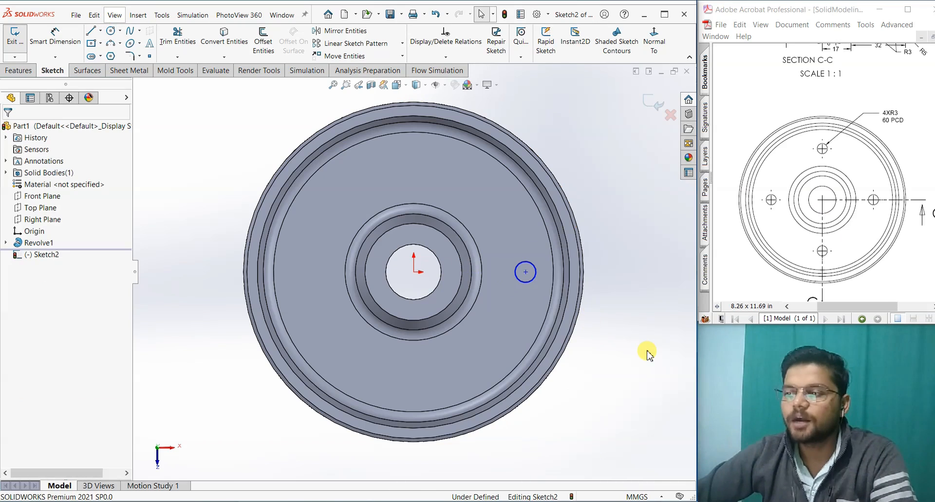
# Add a horizontal relation between the small circle's centre and the origin.
pyautogui.click(526, 272)
pyautogui.keyDown('ctrl'); pyautogui.click(415, 273); pyautogui.keyUp('ctrl')
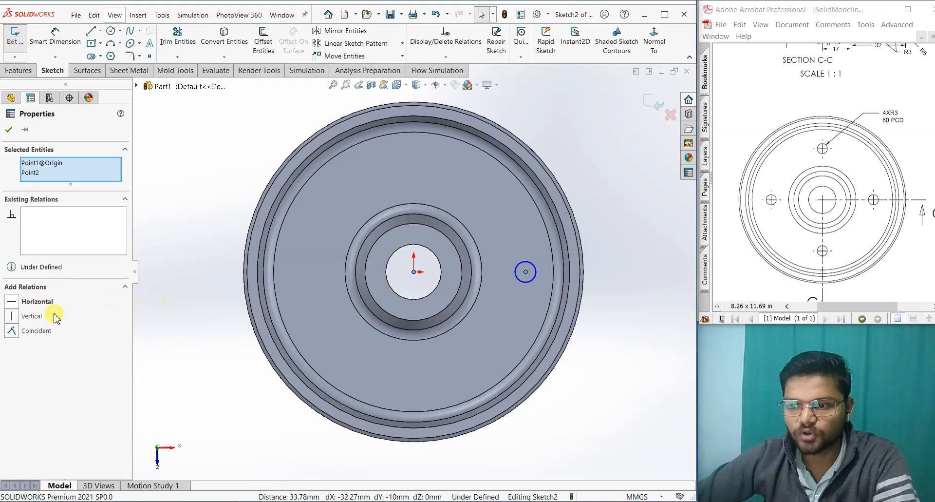
pyautogui.click(31, 302)
pyautogui.click(208, 370)
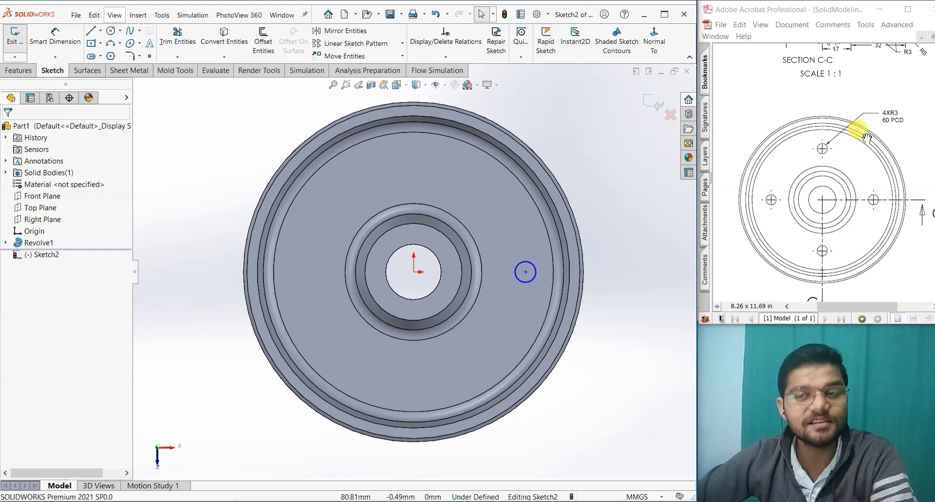
# Draw a circle centred on the origin that passes through the small circle's centre.
pyautogui.click(113, 31)
pyautogui.click(414, 272)
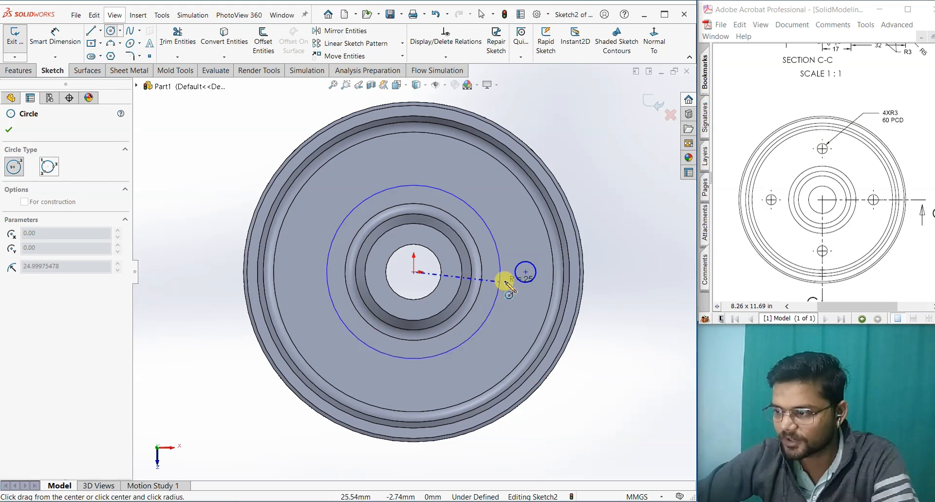
pyautogui.click(525, 271)
pyautogui.rightClick(526, 273)
pyautogui.click(540, 279)
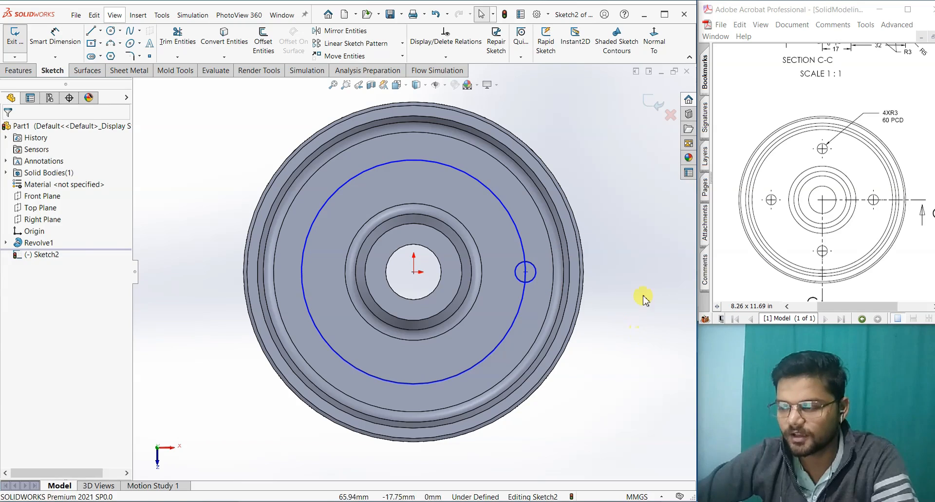
# Dimension the origin-centred circle with a diameter of 60 mm, the pitch circle diameter from the drawing.
pyautogui.press('d')
pyautogui.click(519, 235)
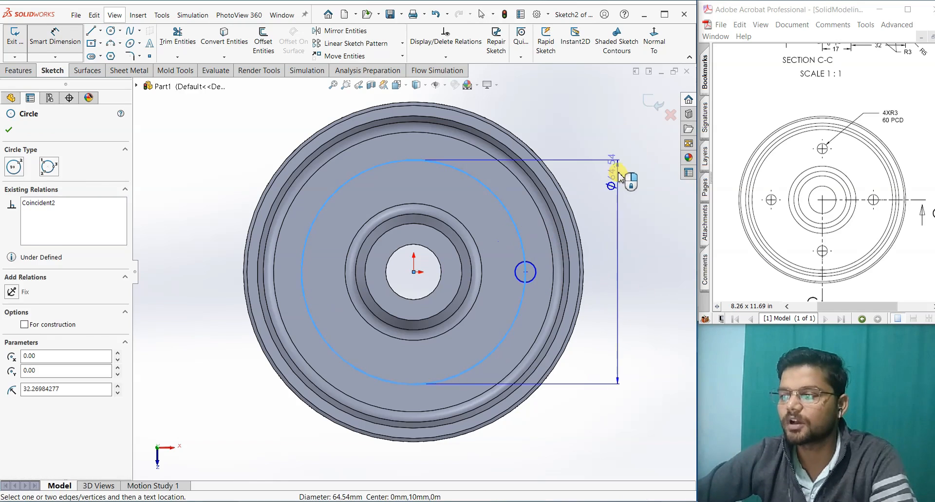
pyautogui.click(619, 173)
pyautogui.press('Return')
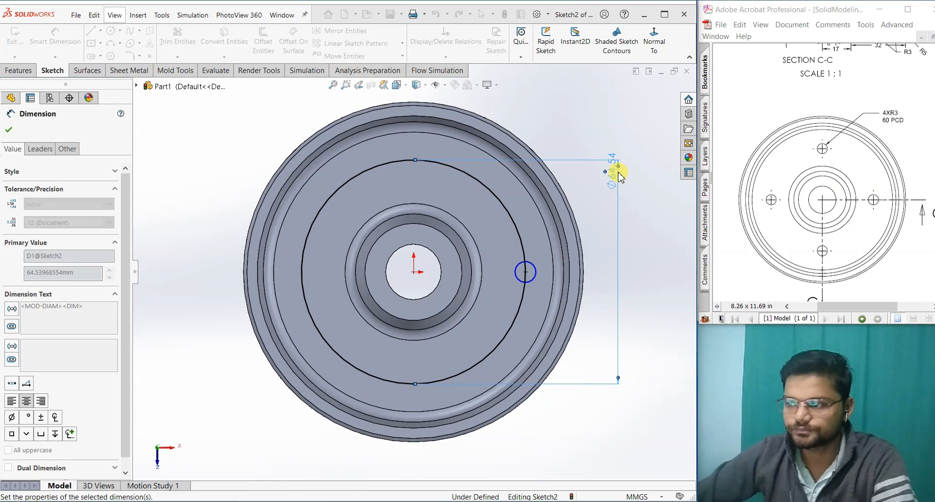
pyautogui.click(646, 281)
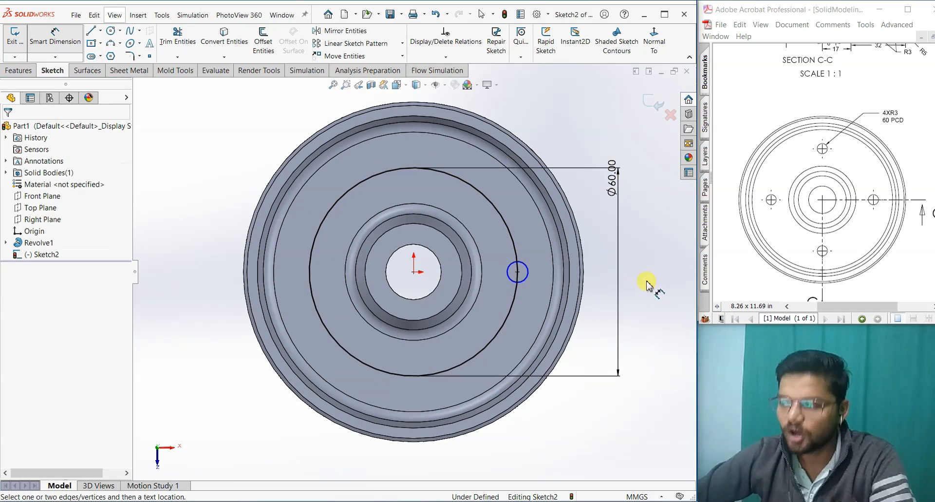
# Convert the 60 mm pitch circle to construction geometry.
pyautogui.click(510, 236)
pyautogui.press('Escape')
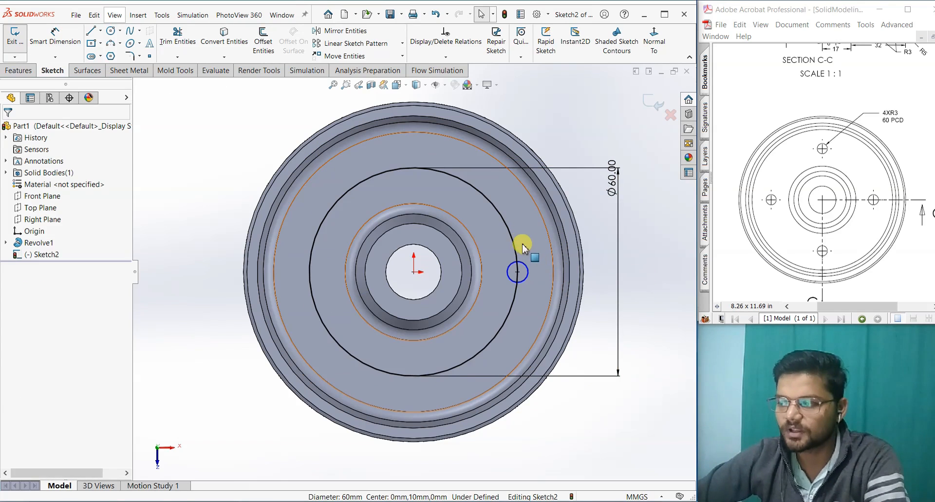
pyautogui.click(510, 237)
pyautogui.click(553, 211)
pyautogui.click(653, 335)
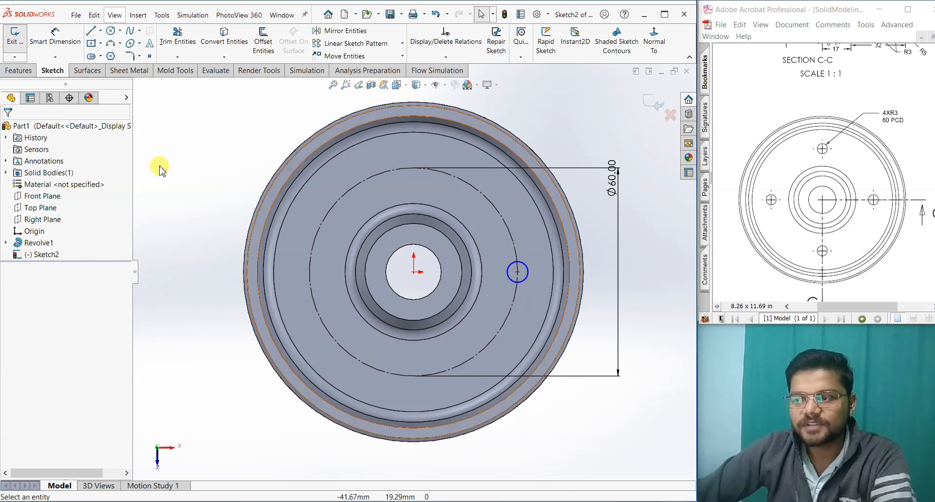
# Dimension the small hole circle with a diameter of 6 mm.
pyautogui.click(61, 39)
pyautogui.click(528, 271)
pyautogui.click(541, 251)
pyautogui.write('6')
pyautogui.press('Return')
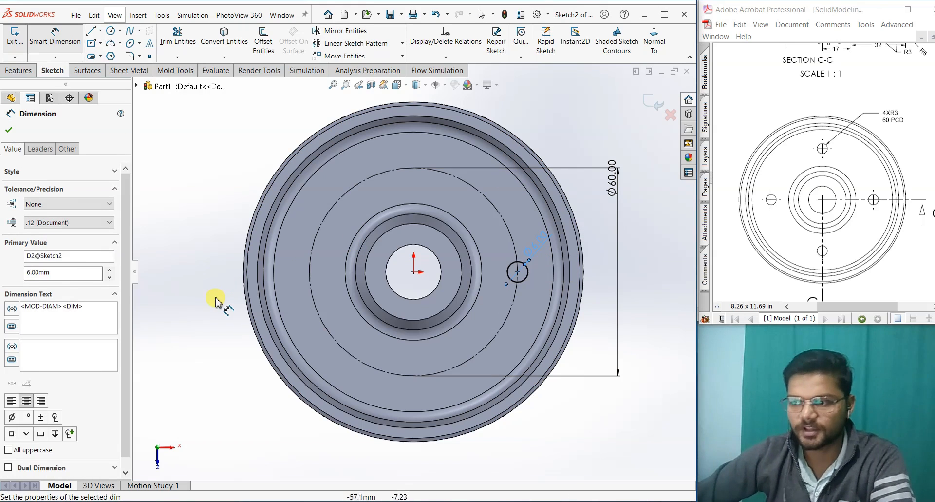
pyautogui.click(216, 300)
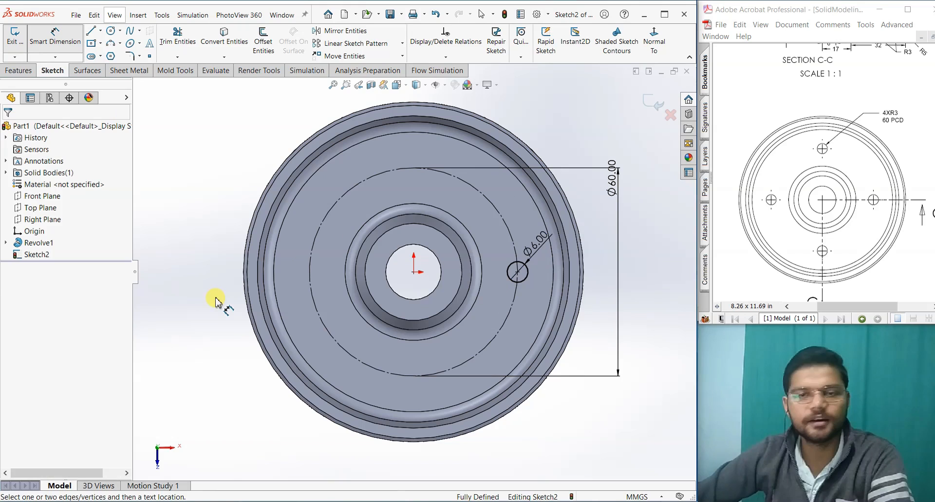
# Create a circular sketch pattern of the 6 mm circle about the origin with 4 equally spaced instances over 360°.
pyautogui.click(402, 43)
pyautogui.click(361, 67)
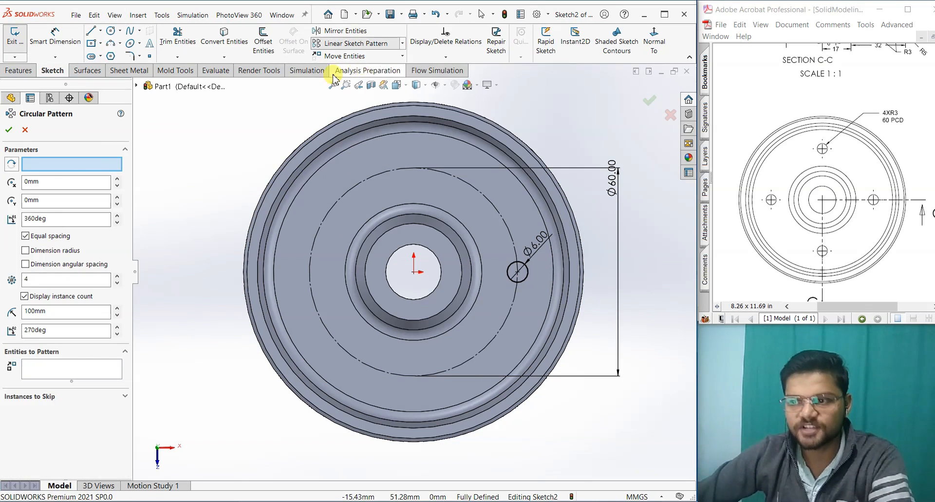
pyautogui.click(524, 278)
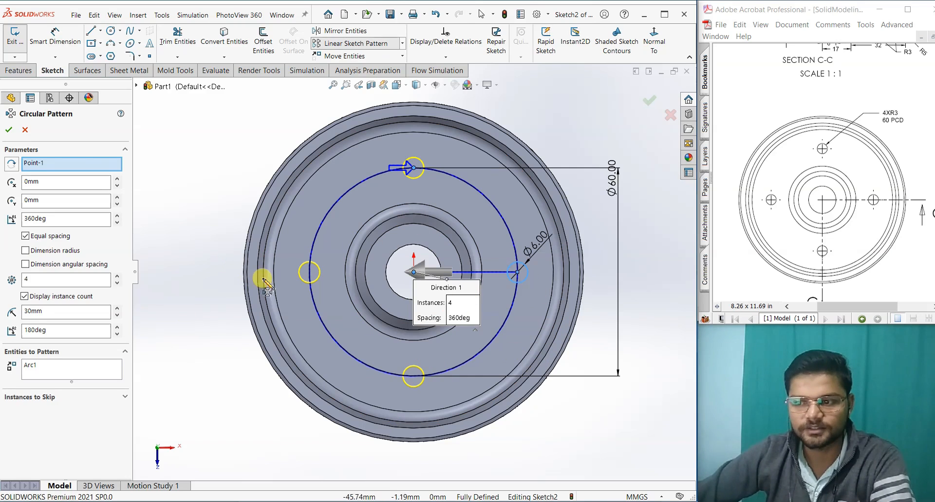
pyautogui.click(8, 130)
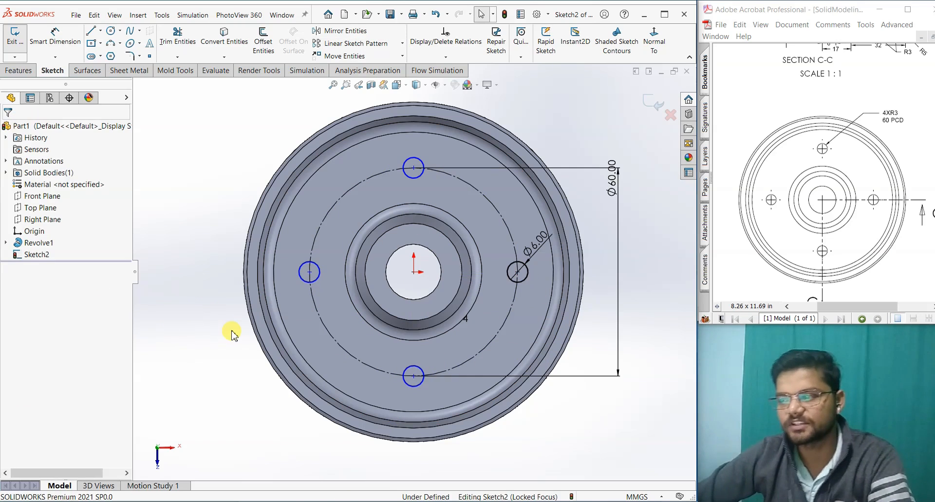
# Try to dimension the diameter of the patterned circle above the hub, and leave the dimension command.
pyautogui.moveTo(248, 344); pyautogui.dragTo(263, 317, button='right')
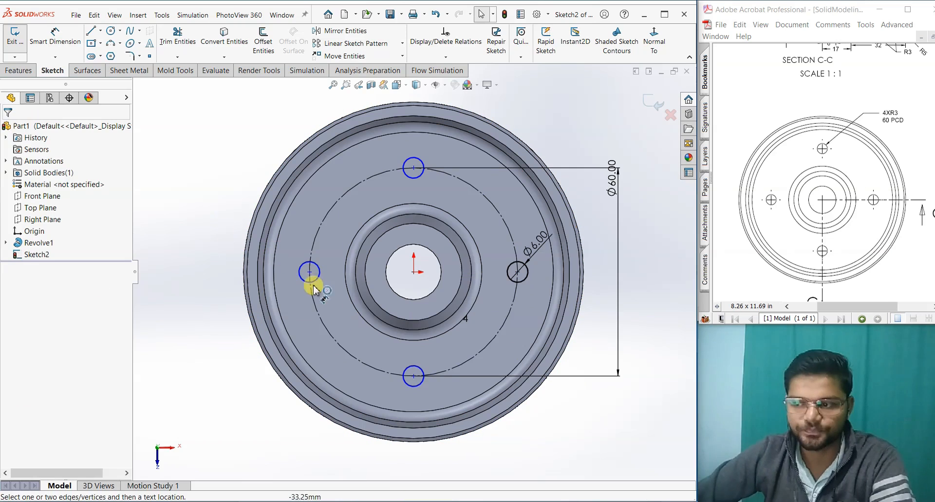
pyautogui.click(419, 178)
pyautogui.click(534, 121)
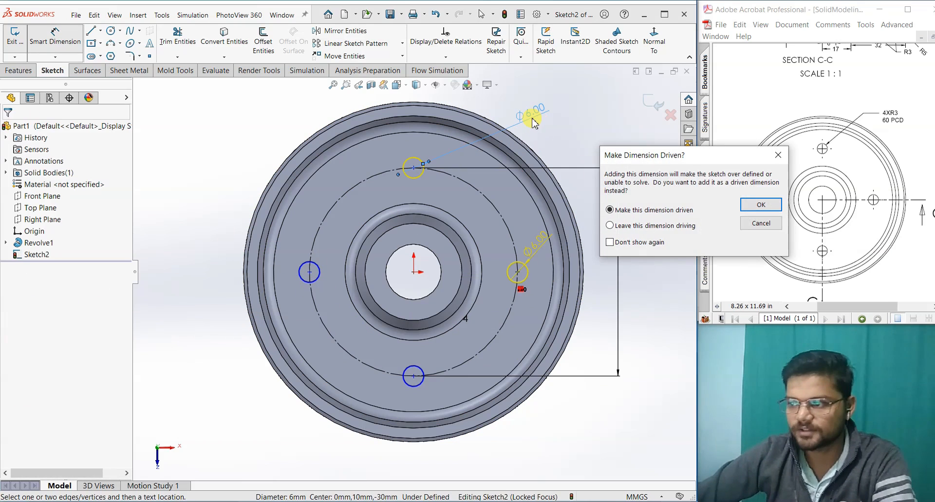
pyautogui.click(744, 223)
pyautogui.press('f')
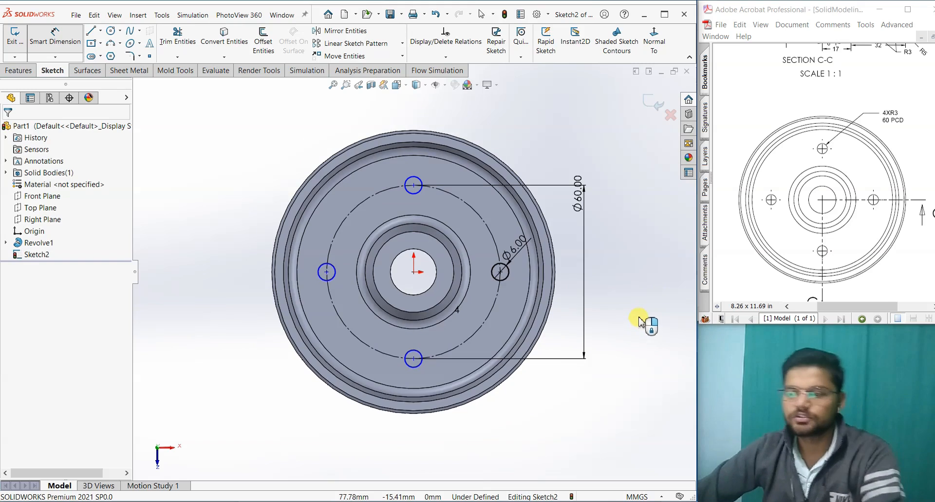
pyautogui.press('Escape')
pyautogui.scroll(-2, 545, 284)
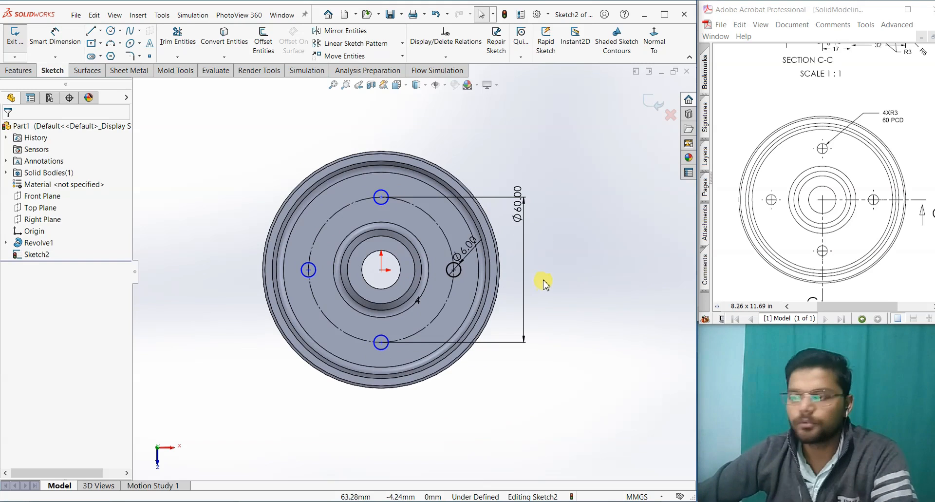
# Finish the hole sketch and use Extruded Cut to cut the four 6 mm circles completely through the web.
pyautogui.click(651, 104)
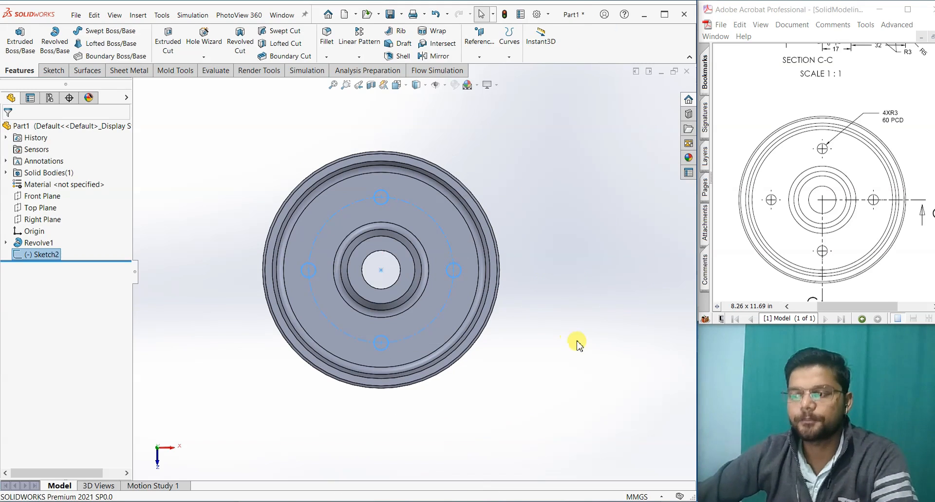
pyautogui.click(173, 55)
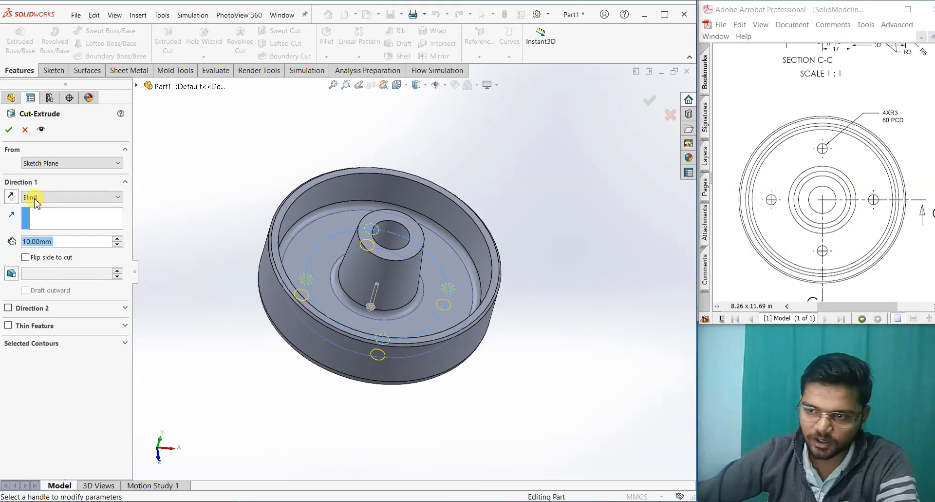
pyautogui.click(37, 200)
pyautogui.click(35, 211)
pyautogui.click(8, 129)
pyautogui.moveTo(501, 344)
pyautogui.mouseDown(button='middle')
pyautogui.moveTo(518, 251)
pyautogui.moveTo(533, 243)
pyautogui.moveTo(518, 328)
pyautogui.moveTo(543, 472)
pyautogui.mouseUp(button='middle')
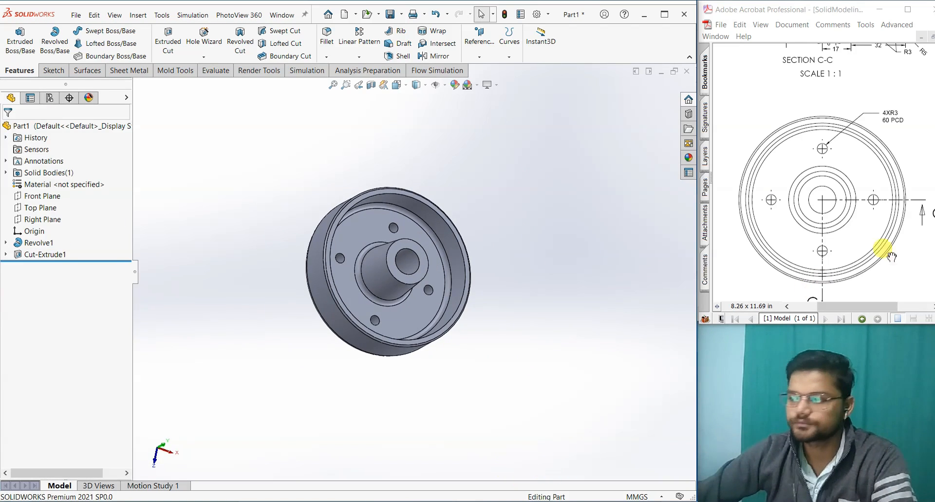
# Zoom the reference drawing out to 46% so Section C-C and the circular view are shown together.
pyautogui.moveTo(870, 202); pyautogui.dragTo(857, 257)
pyautogui.moveTo(876, 204); pyautogui.dragTo(888, 261)
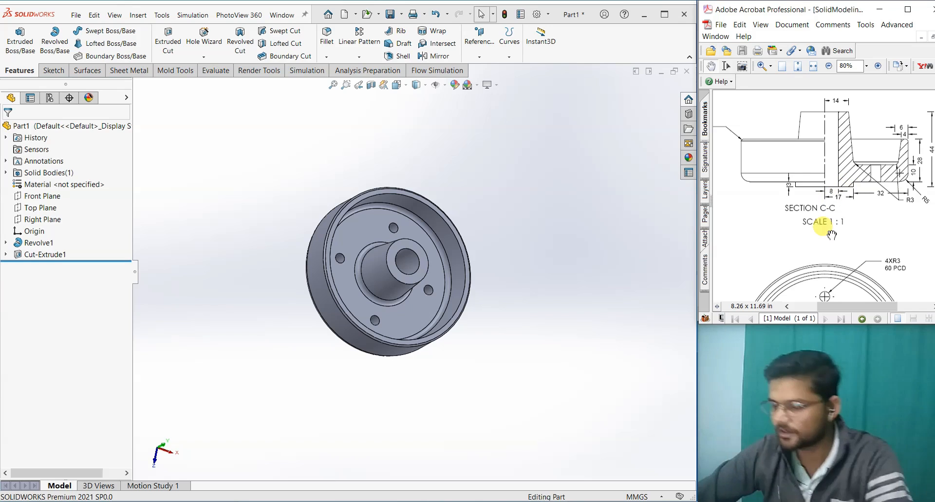
pyautogui.click(828, 70)
pyautogui.click(828, 69)
pyautogui.scroll(-2, 854, 192)
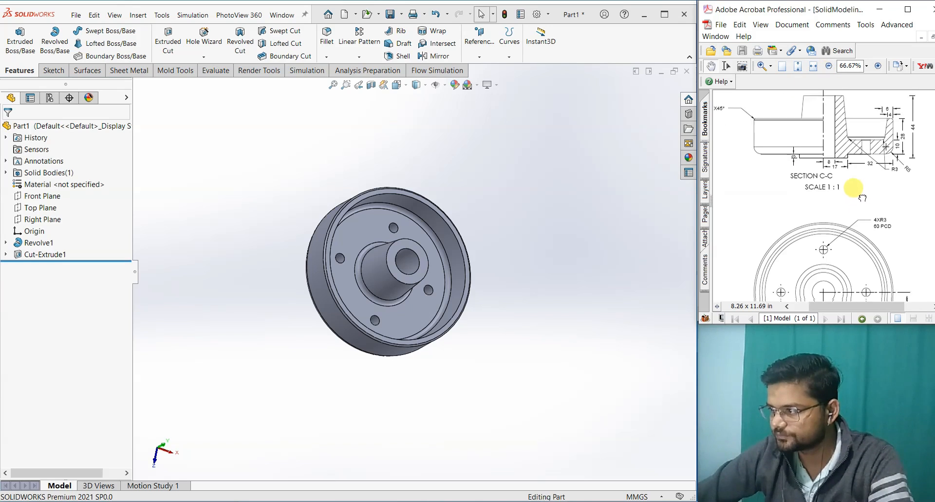
pyautogui.click(828, 66)
pyautogui.scroll(1, 893, 188)
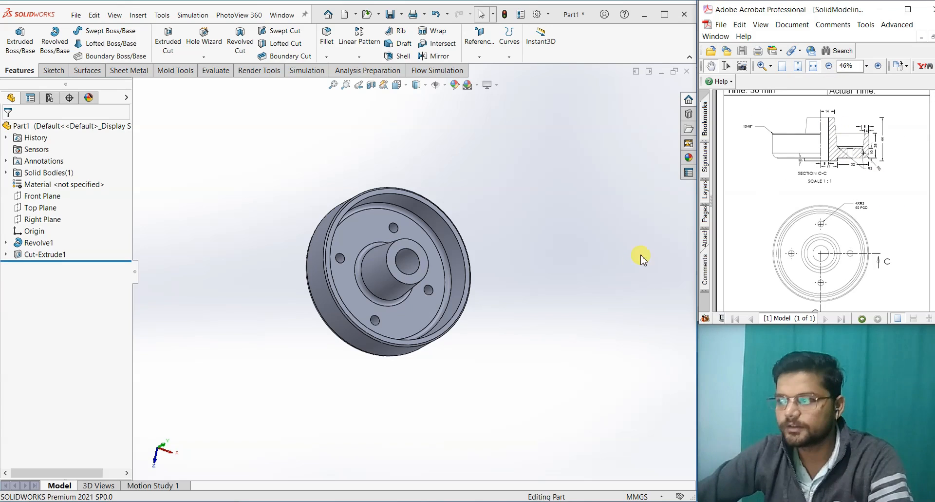
# Preview a section view of the part on the Front Plane and orient it to the Front view.
pyautogui.moveTo(540, 351); pyautogui.dragTo(485, 196, button='middle')
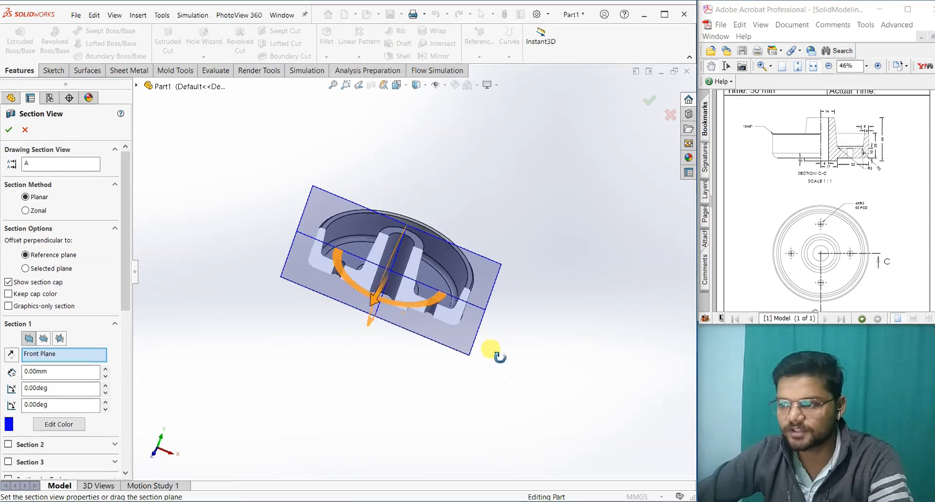
pyautogui.scroll(-3, 449, 295)
pyautogui.moveTo(449, 296); pyautogui.dragTo(371, 192, button='middle')
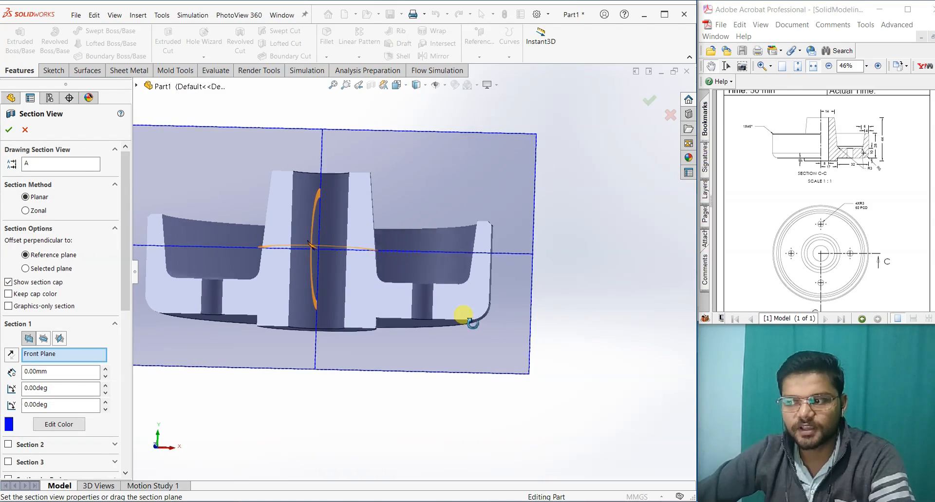
pyautogui.press('space')
pyautogui.click(373, 297)
# Compare the sectioned hub, web and rim with the drawing's Section C-C, and cancel the section view.
pyautogui.scroll(-3, 451, 288)
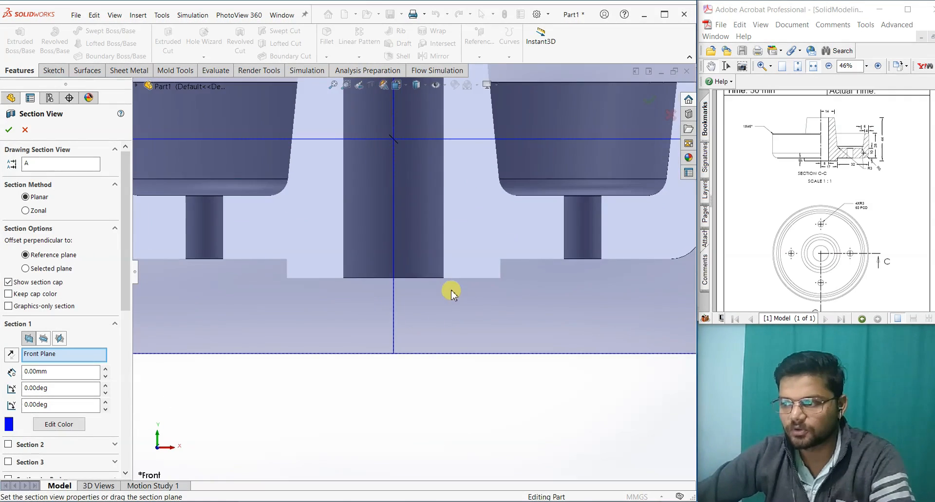
pyautogui.scroll(2, 461, 198)
pyautogui.scroll(-3, 440, 138)
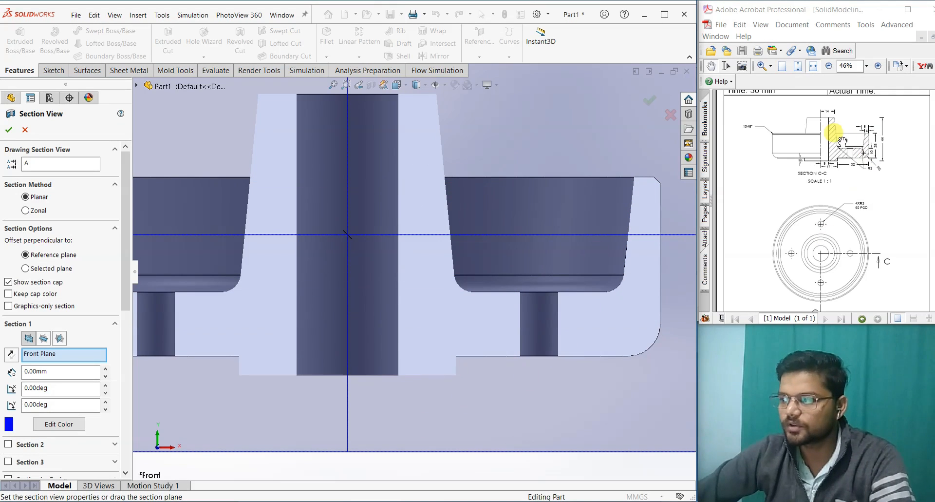
pyautogui.press('f')
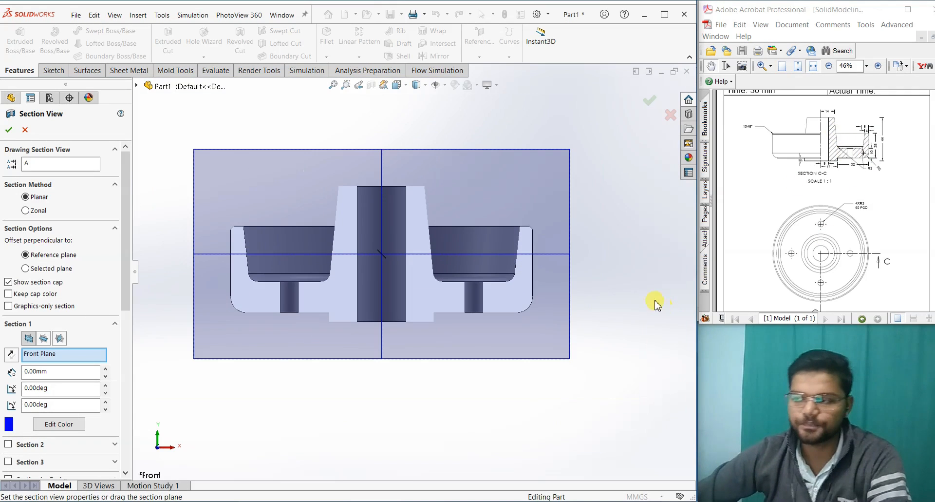
pyautogui.click(25, 129)
pyautogui.moveTo(560, 320); pyautogui.dragTo(556, 407, button='middle')
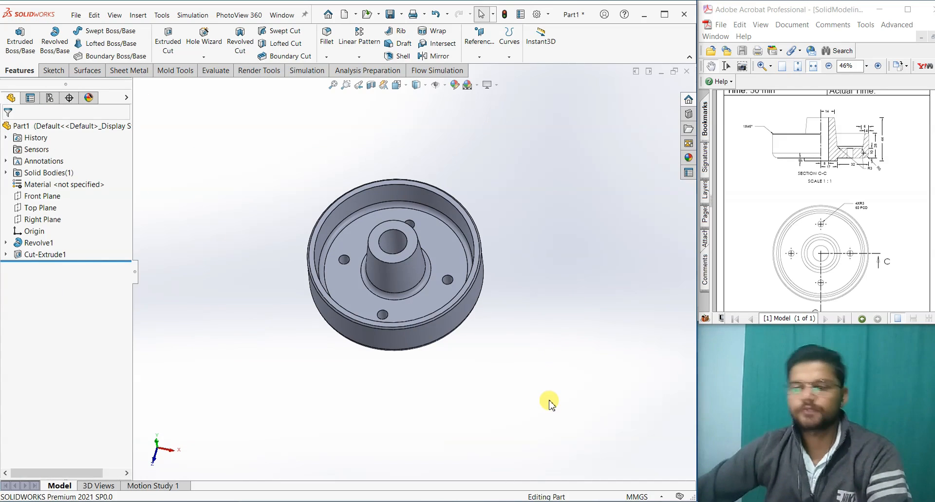